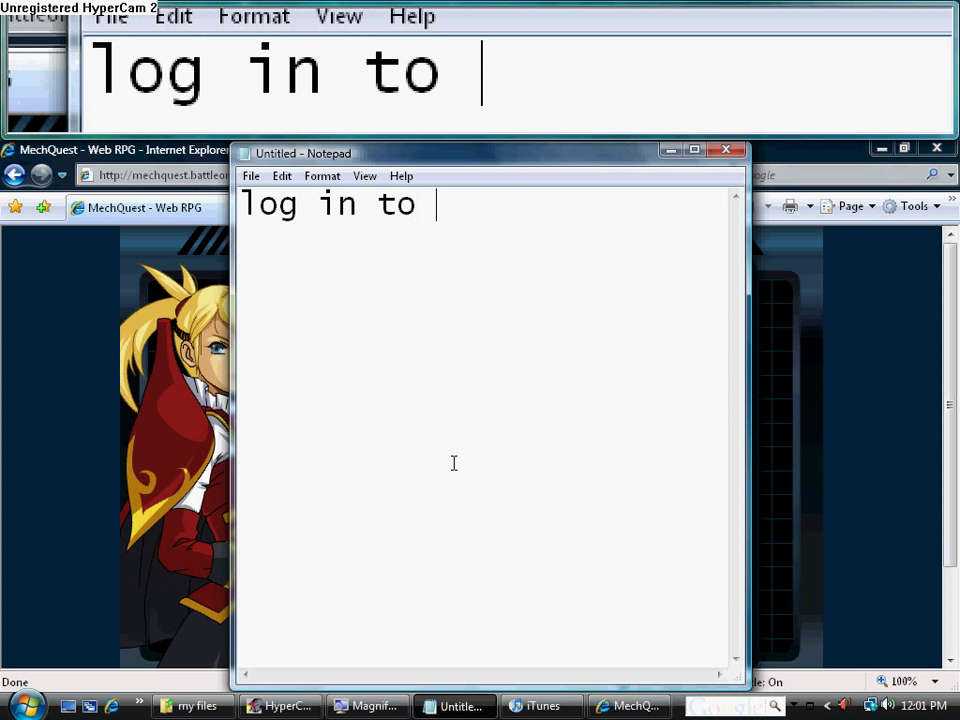
# Finish typing 'log in to mechquest', then erase all the note's text so it is blank
pyautogui.write('uest')
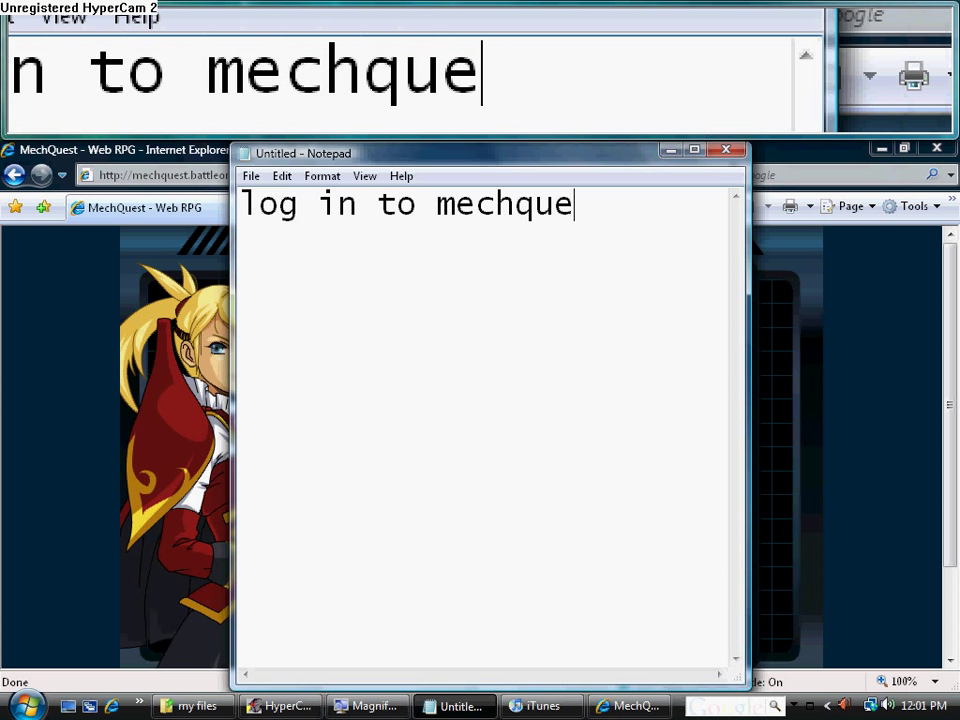
pyautogui.press('BackSpace')
pyautogui.press('BackSpace')
pyautogui.press('BackSpace')
pyautogui.press('BackSpace')
pyautogui.press('BackSpace')
pyautogui.press('BackSpace')
pyautogui.press('BackSpace')
pyautogui.press('BackSpace')
pyautogui.press('BackSpace')
pyautogui.press('BackSpace')
pyautogui.press('BackSpace')
pyautogui.press('BackSpace')
pyautogui.press('BackSpace')
pyautogui.press('BackSpace')
pyautogui.press('BackSpace')
pyautogui.press('BackSpace')
pyautogui.press('BackSpace')
pyautogui.press('BackSpace')
pyautogui.press('BackSpace')
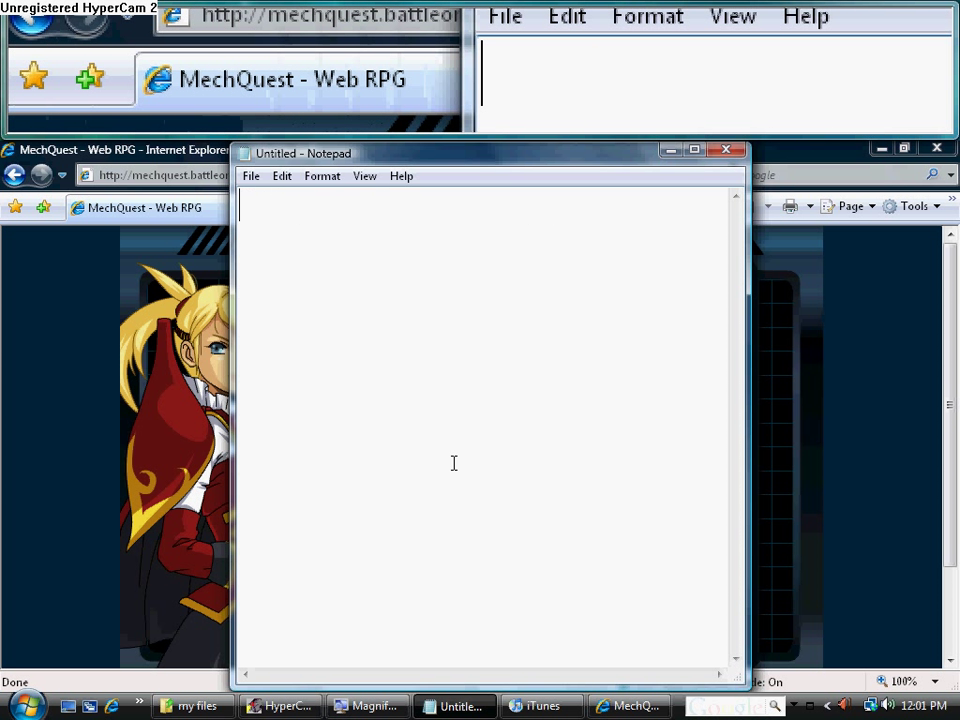
# Type the intro lines 'im going to show you', 'how to get unlimited', 'health' in Notepad
pyautogui.write('im going to sh')
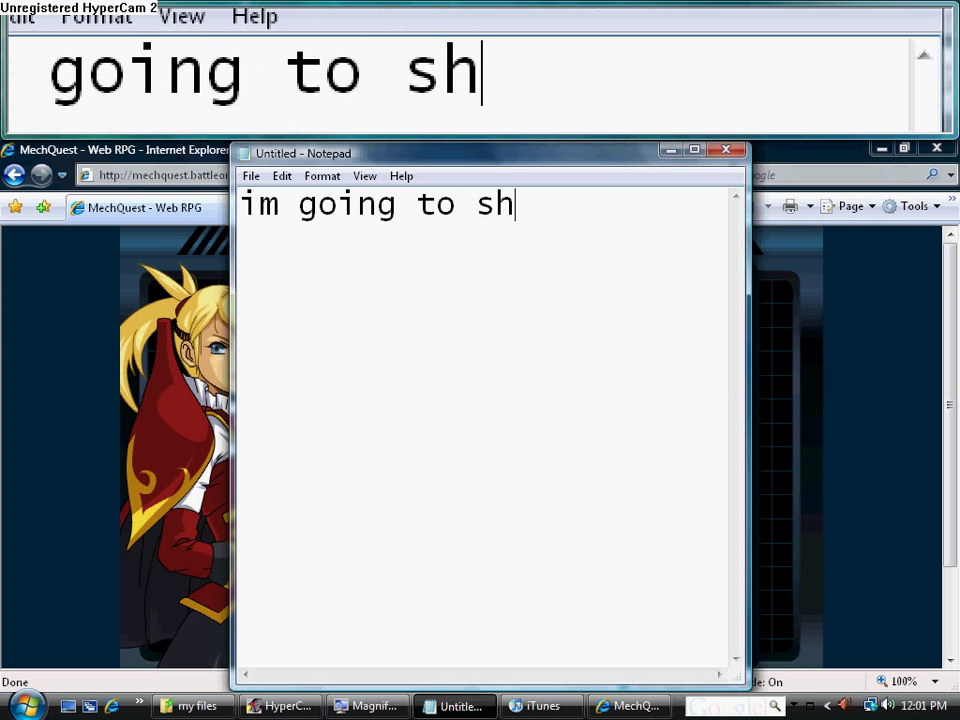
pyautogui.write('ow you')
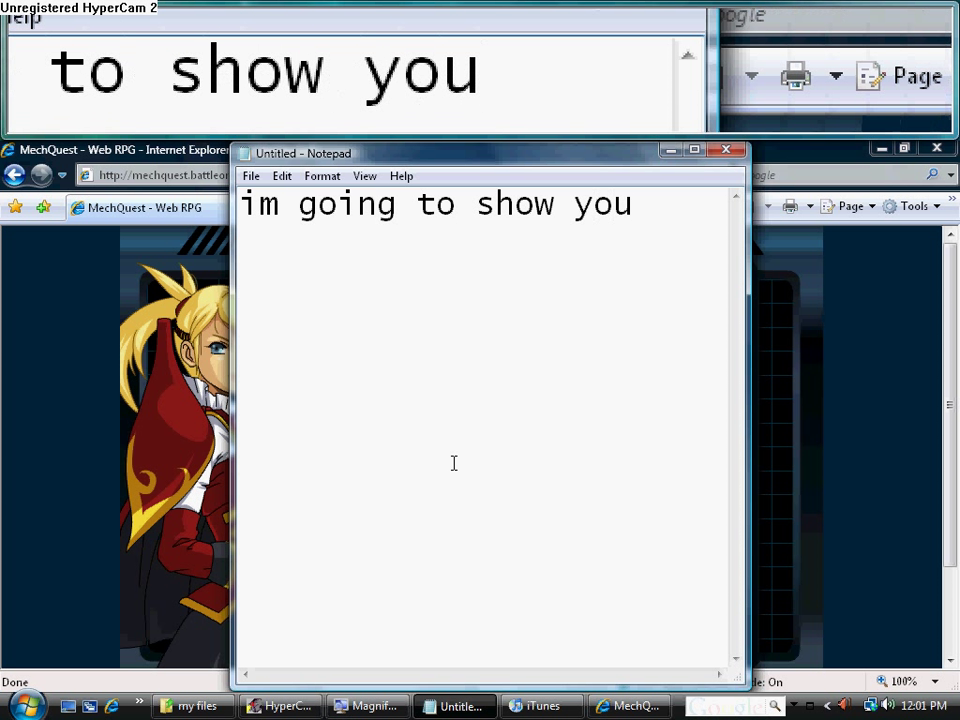
pyautogui.press('Return')
pyautogui.write('ho')
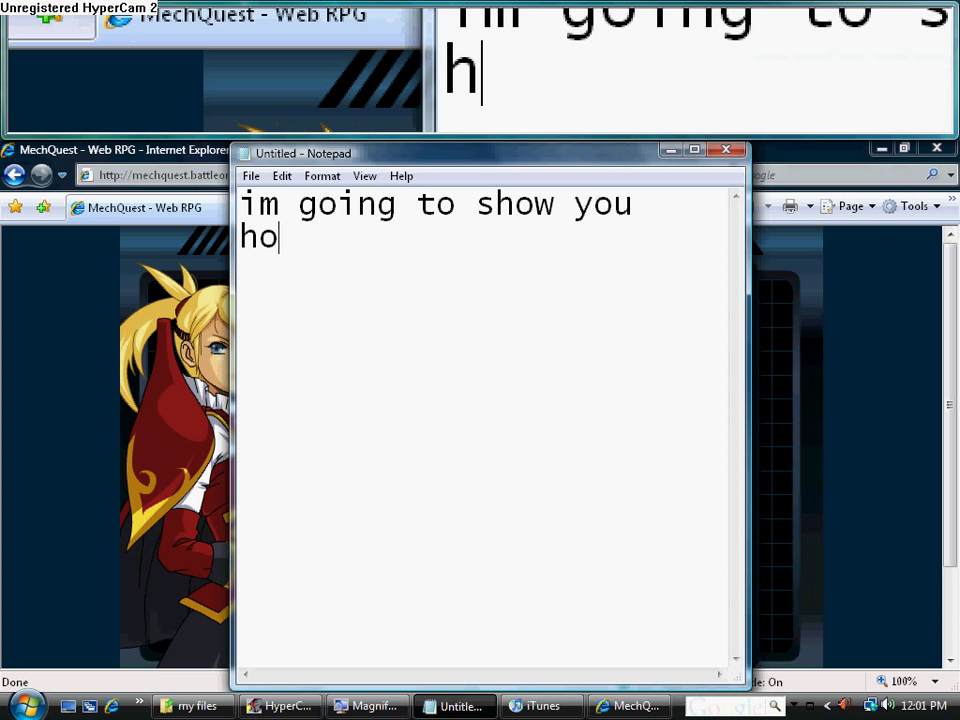
pyautogui.write('w to get')
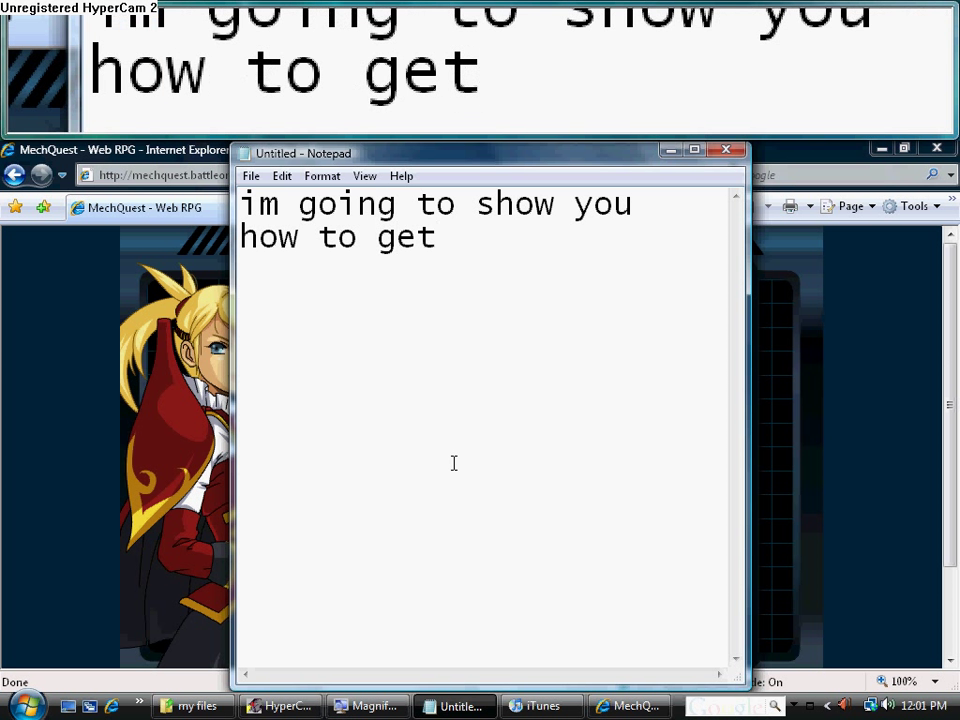
pyautogui.write(' unlimited')
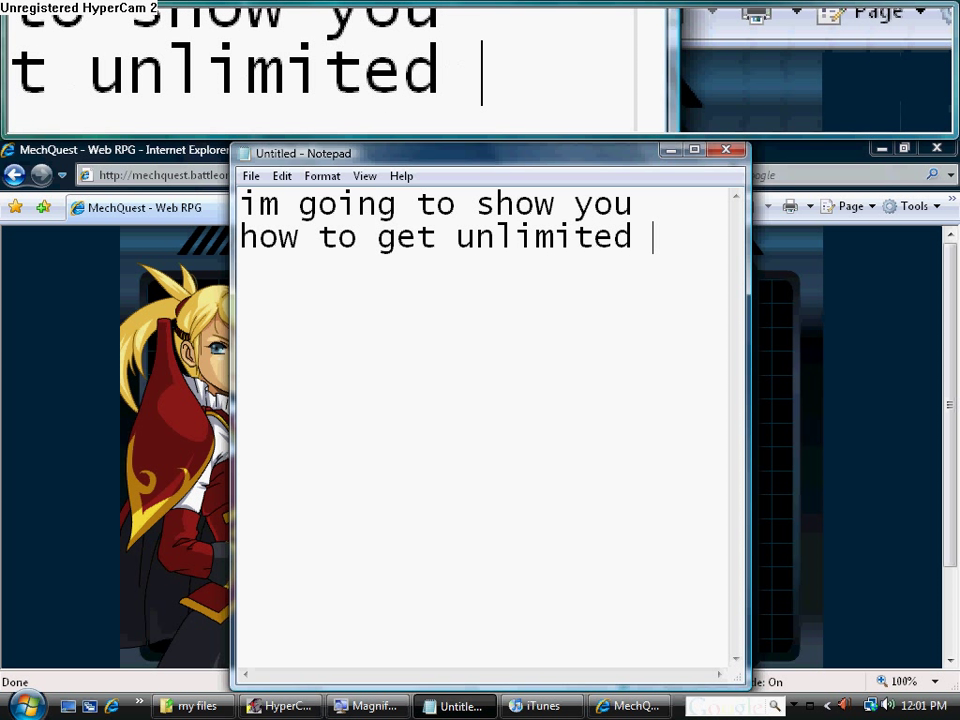
pyautogui.press('Return')
pyautogui.write('health')
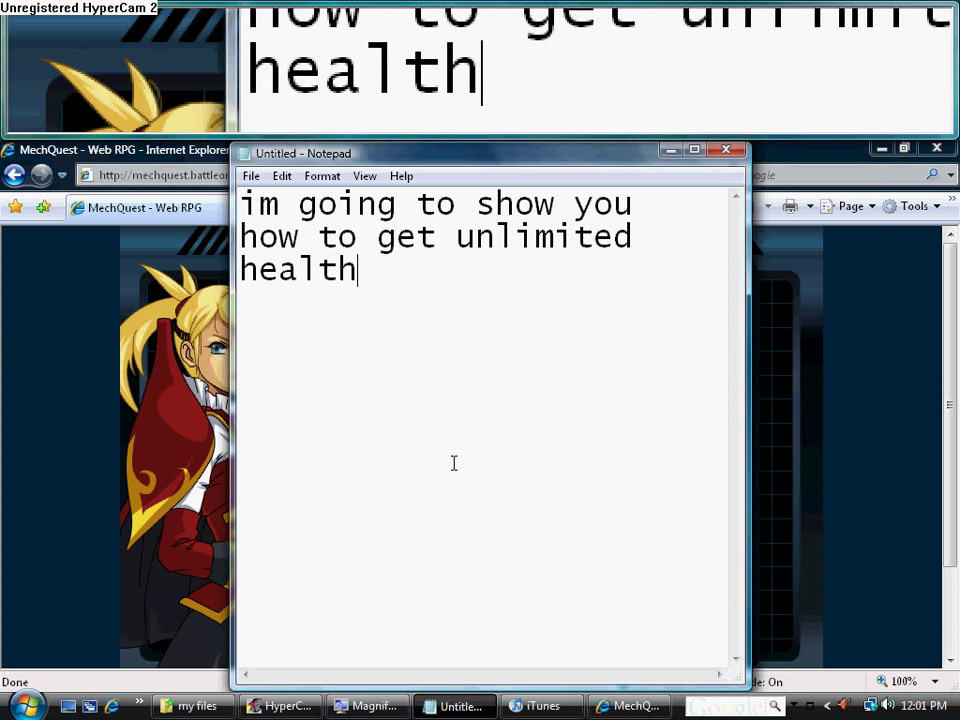
# Replace the intro with 'log in' and minimize Notepad
pyautogui.press('BackSpace')
pyautogui.press('BackSpace')
pyautogui.press('BackSpace')
pyautogui.press('BackSpace')
pyautogui.press('BackSpace')
pyautogui.press('BackSpace')
pyautogui.press('BackSpace')
pyautogui.press('BackSpace')
pyautogui.press('BackSpace')
pyautogui.press('BackSpace')
pyautogui.press('BackSpace')
pyautogui.press('BackSpace')
pyautogui.press('BackSpace')
pyautogui.press('BackSpace')
pyautogui.press('BackSpace')
pyautogui.press('BackSpace')
pyautogui.press('BackSpace')
pyautogui.press('BackSpace')
pyautogui.press('BackSpace')
pyautogui.press('BackSpace')
pyautogui.press('BackSpace')
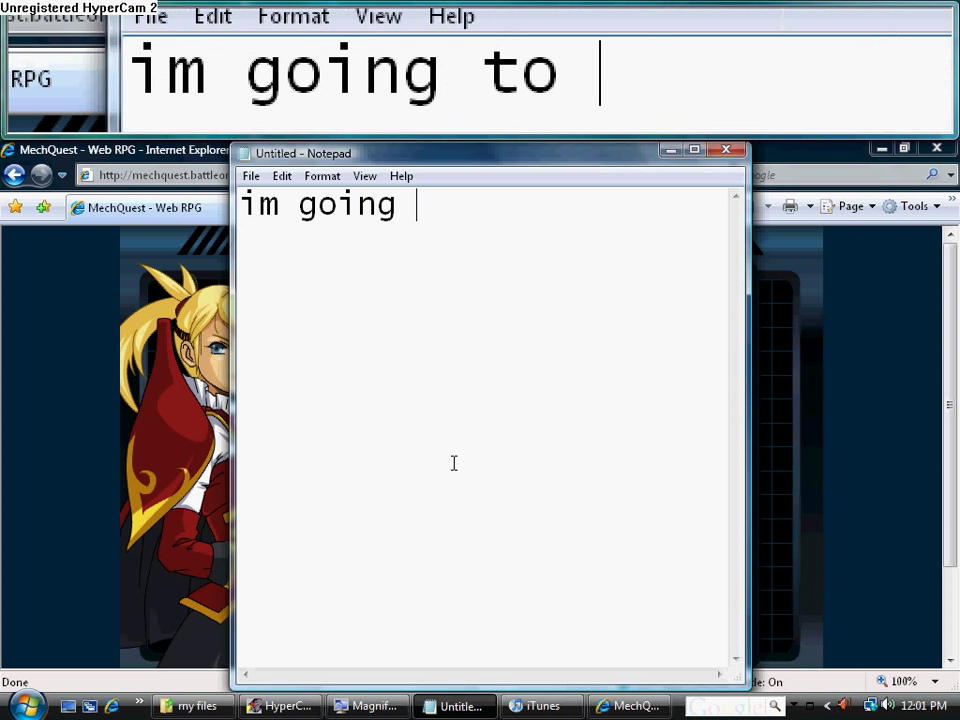
pyautogui.write('lof')
pyautogui.press('BackSpace')
pyautogui.write('g in')
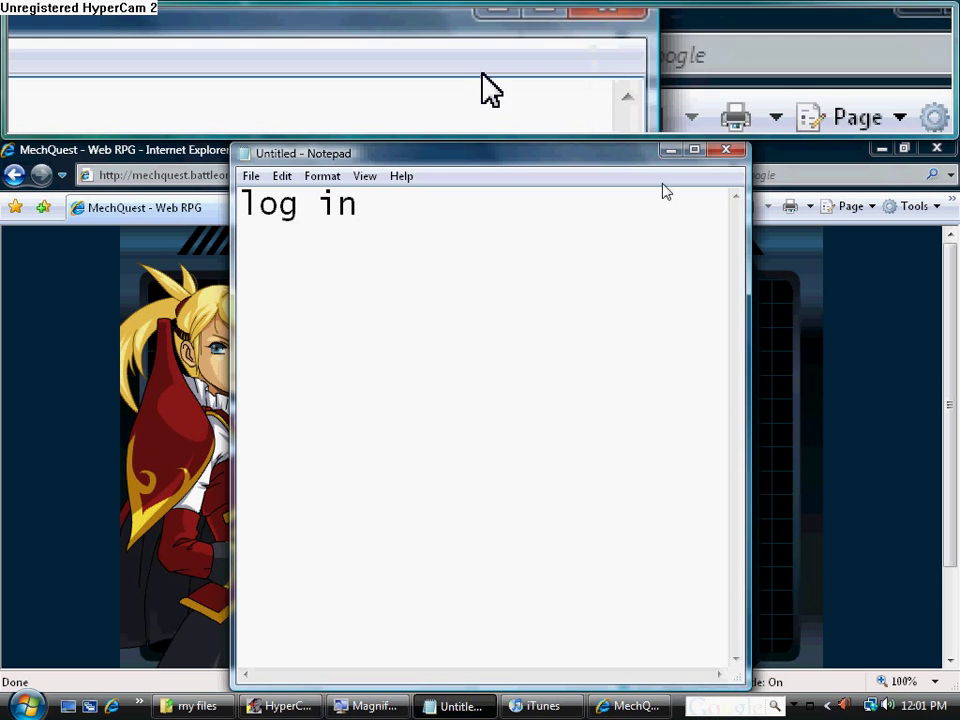
pyautogui.click(671, 150)
# Enter the account username and password, log in, and play the level 10 character
pyautogui.click(527, 440)
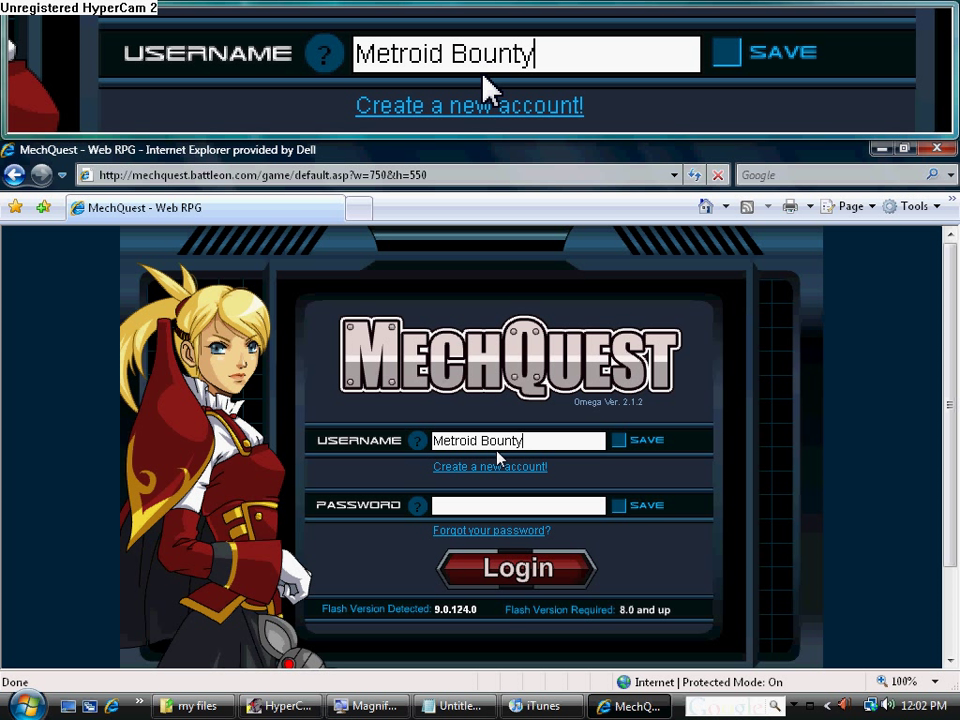
pyautogui.write('60')
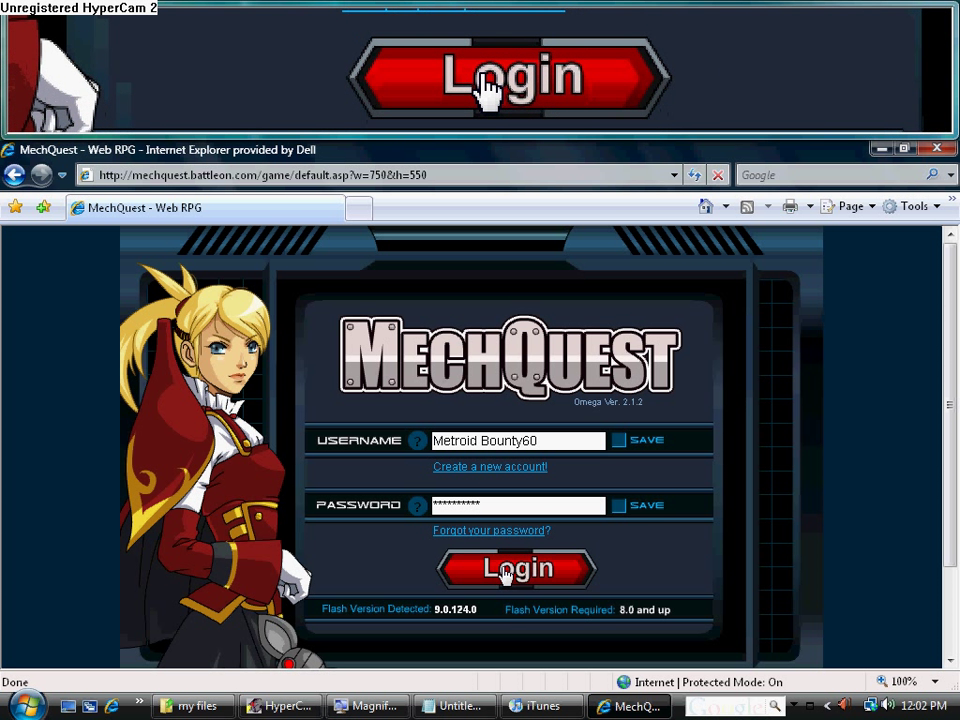
pyautogui.click(505, 572)
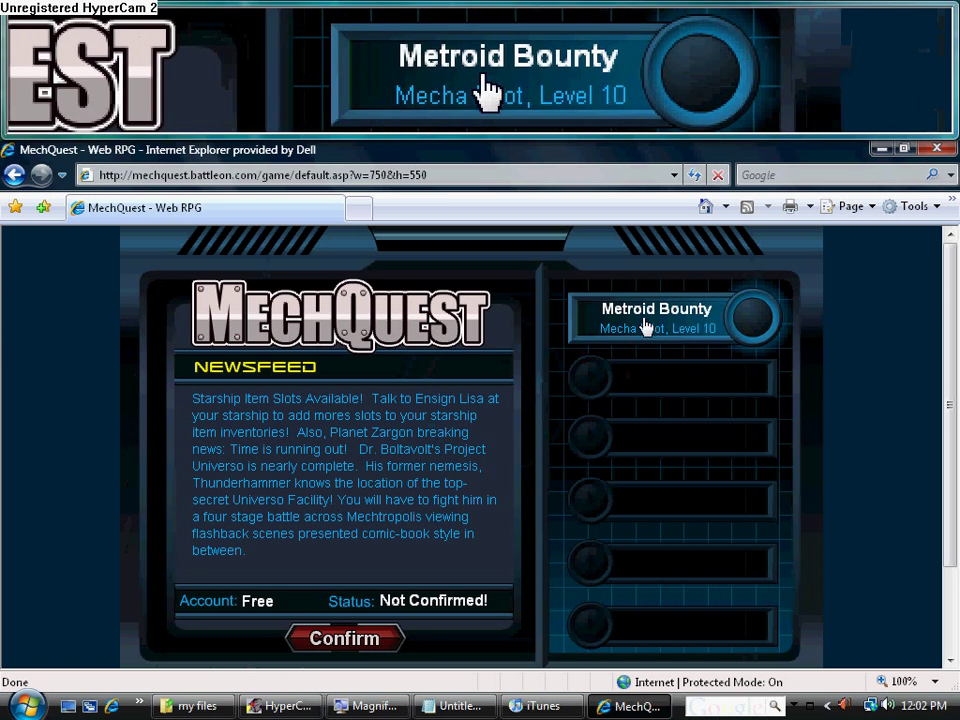
pyautogui.click(646, 325)
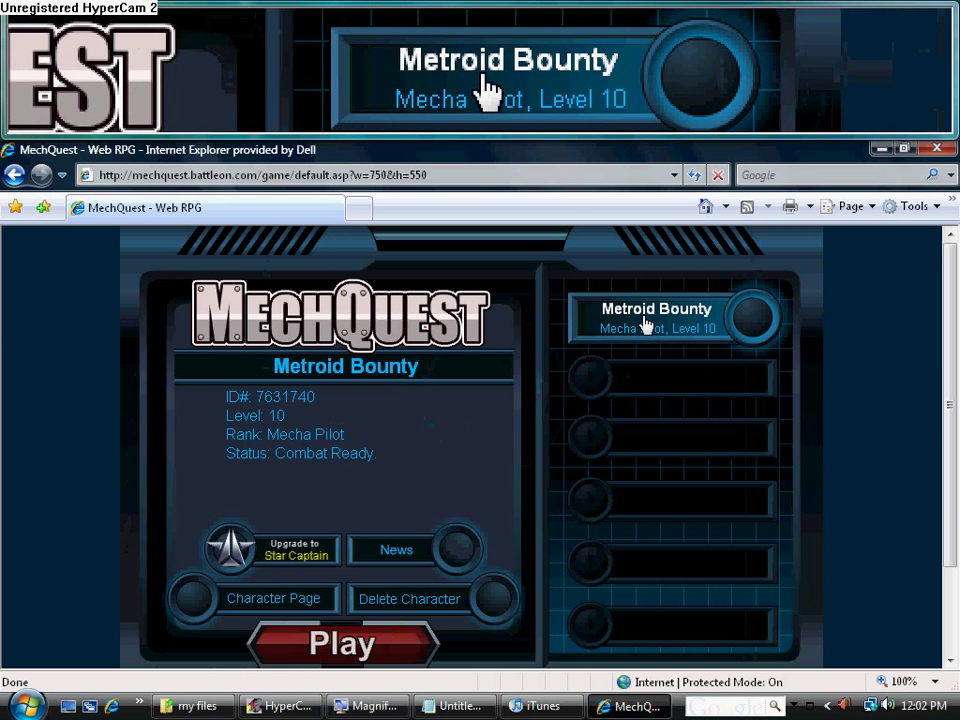
pyautogui.click(379, 647)
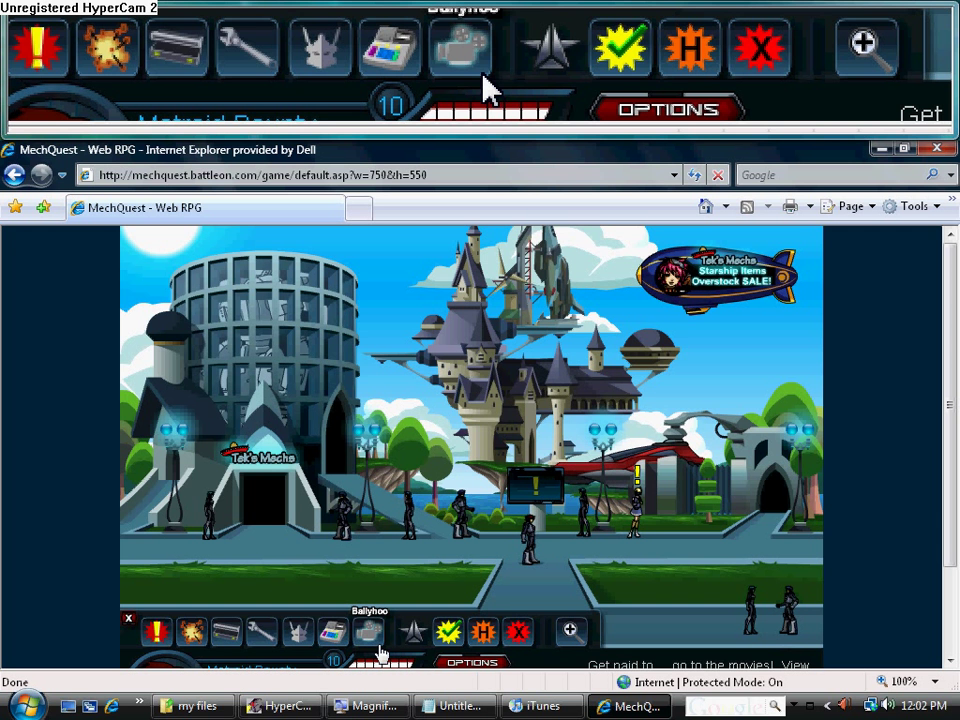
# Hide the game, rewrite the Notepad note as 'open cheat engine', then minimize Notepad
pyautogui.click(881, 148)
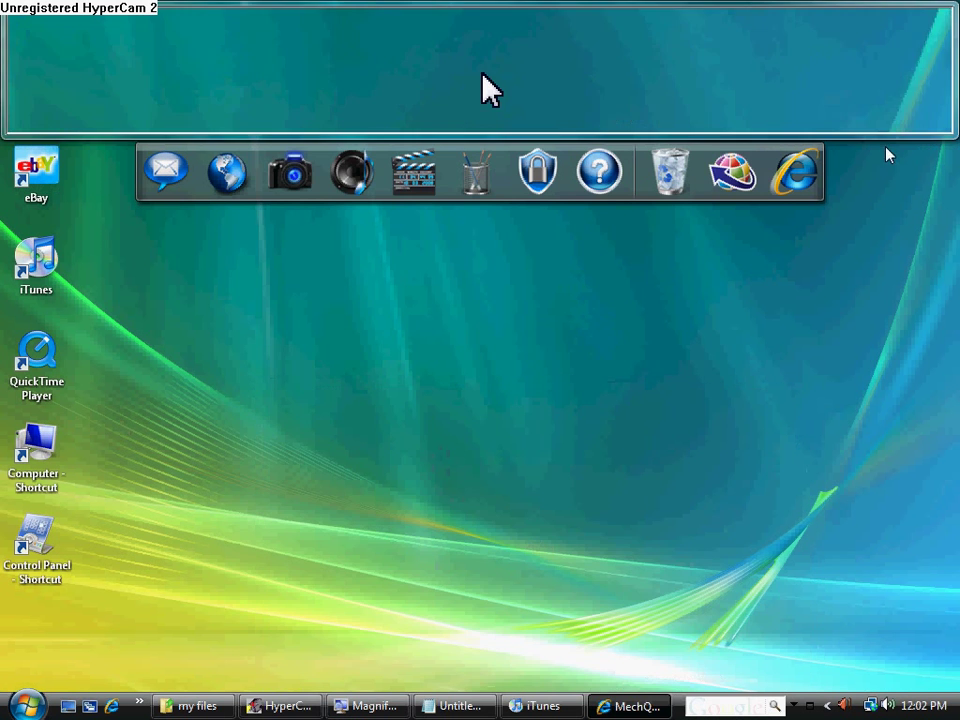
pyautogui.click(459, 706)
pyautogui.press('BackSpace')
pyautogui.press('BackSpace')
pyautogui.press('BackSpace')
pyautogui.press('BackSpace')
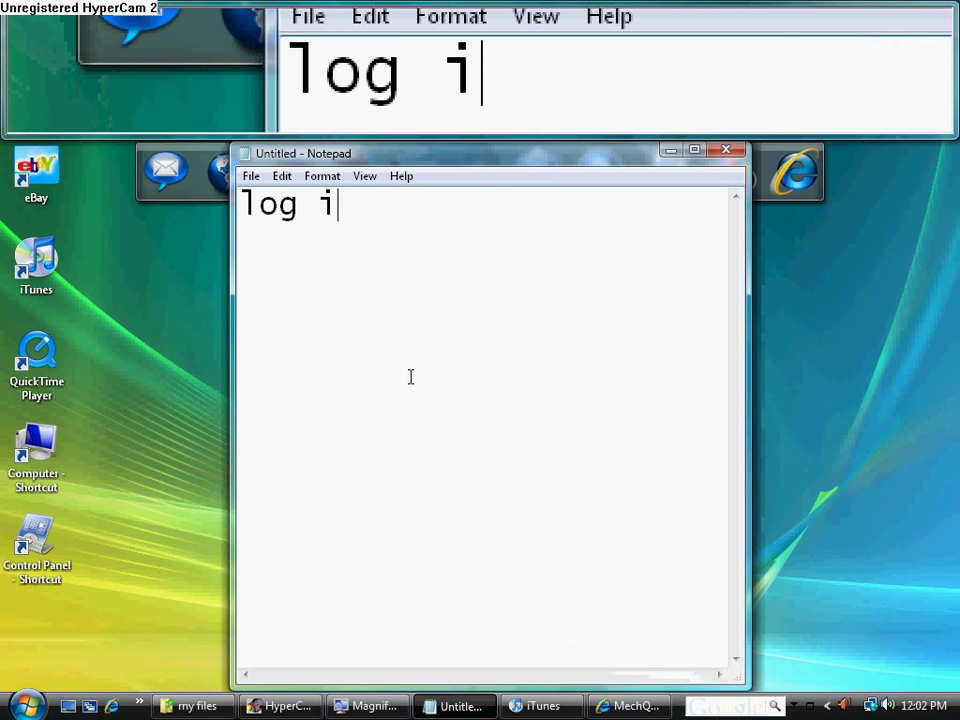
pyautogui.press('BackSpace')
pyautogui.press('BackSpace')
pyautogui.write('open ')
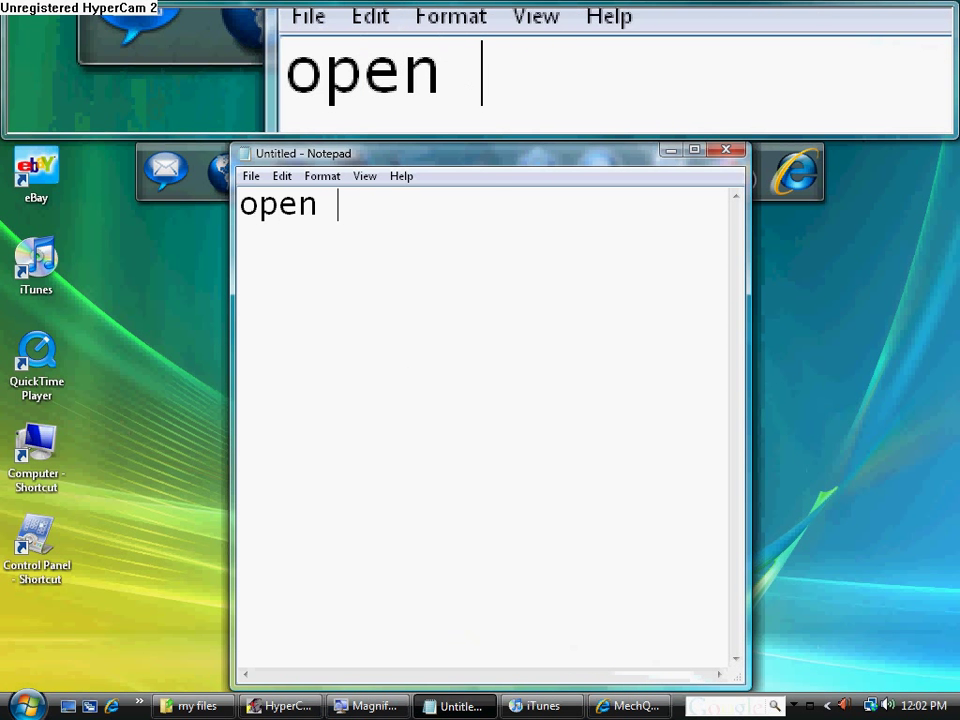
pyautogui.write('cheat engine')
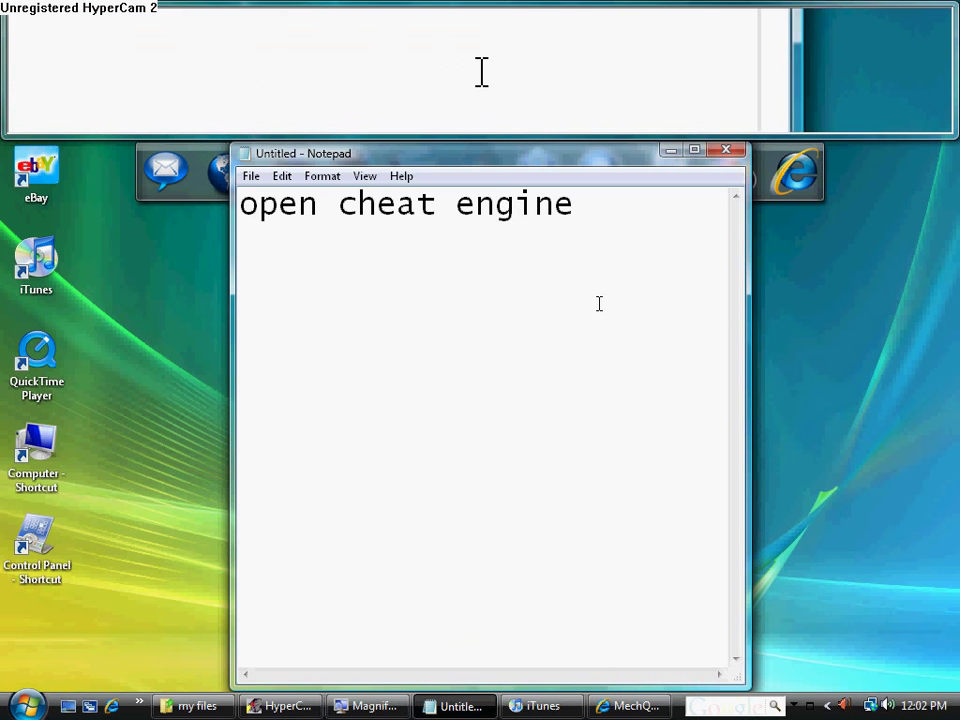
pyautogui.click(670, 150)
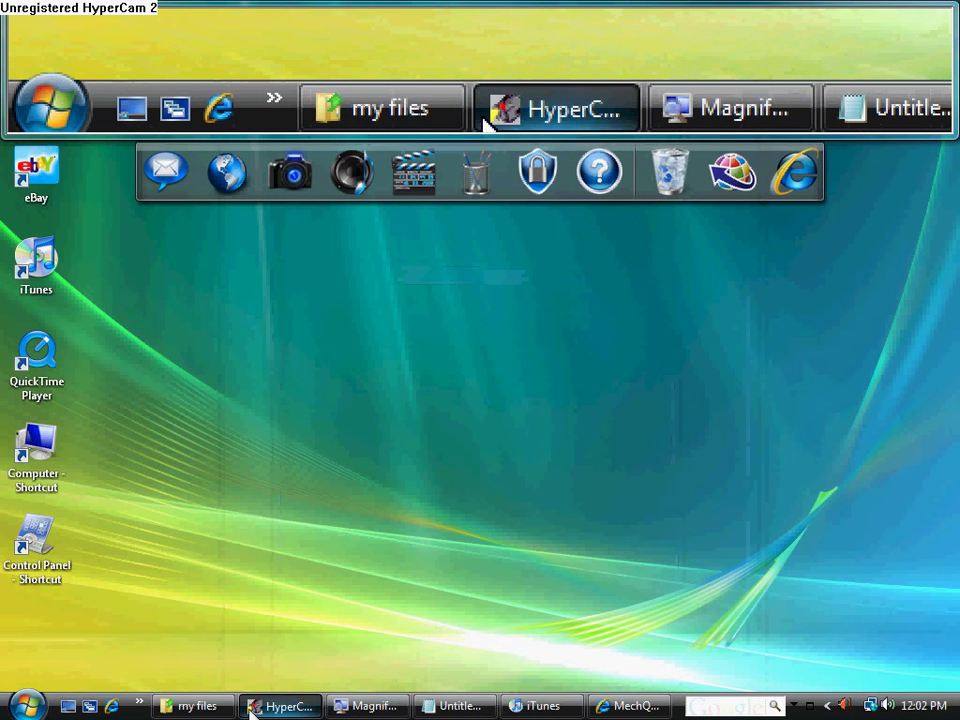
# Open the Cheat Engine folder in my files and launch Cheat Engine.exe
pyautogui.click(210, 707)
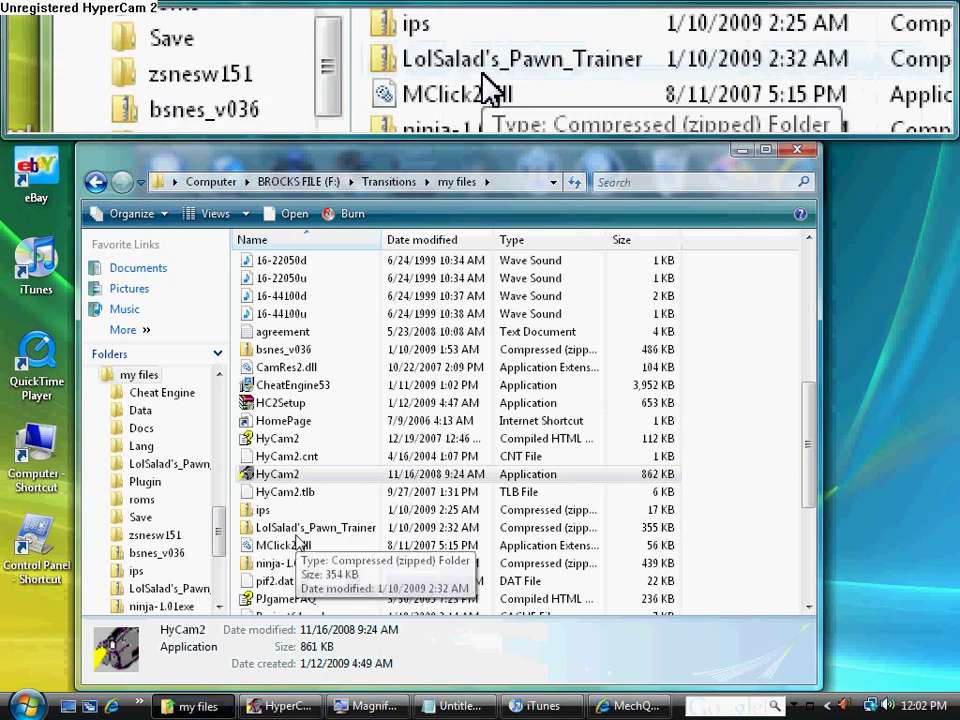
pyautogui.moveTo(808, 440); pyautogui.dragTo(808, 300)
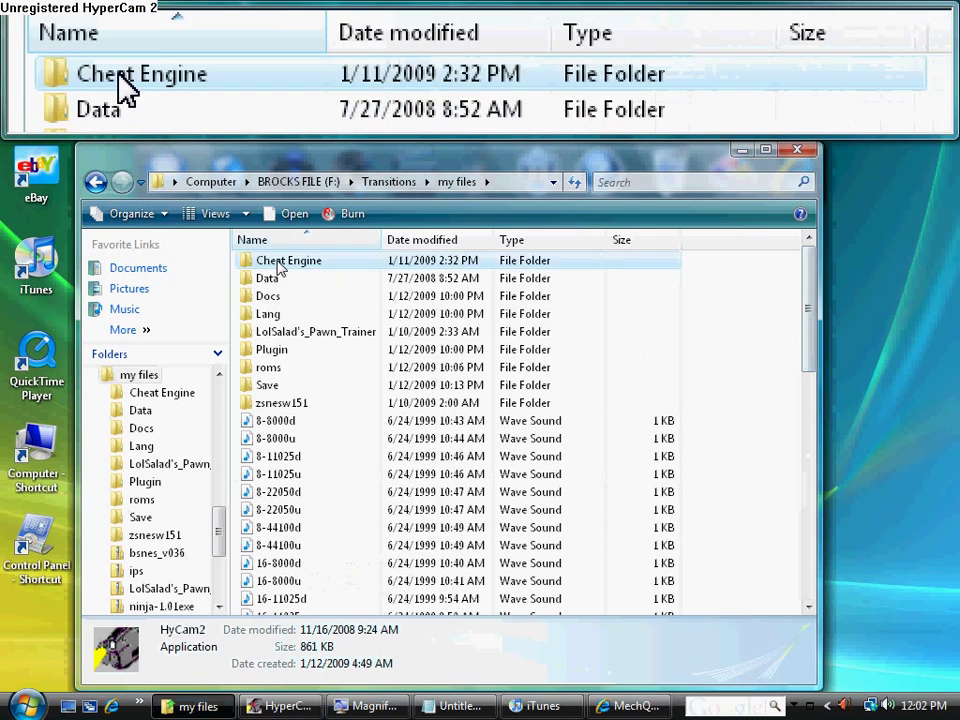
pyautogui.doubleClick(288, 261)
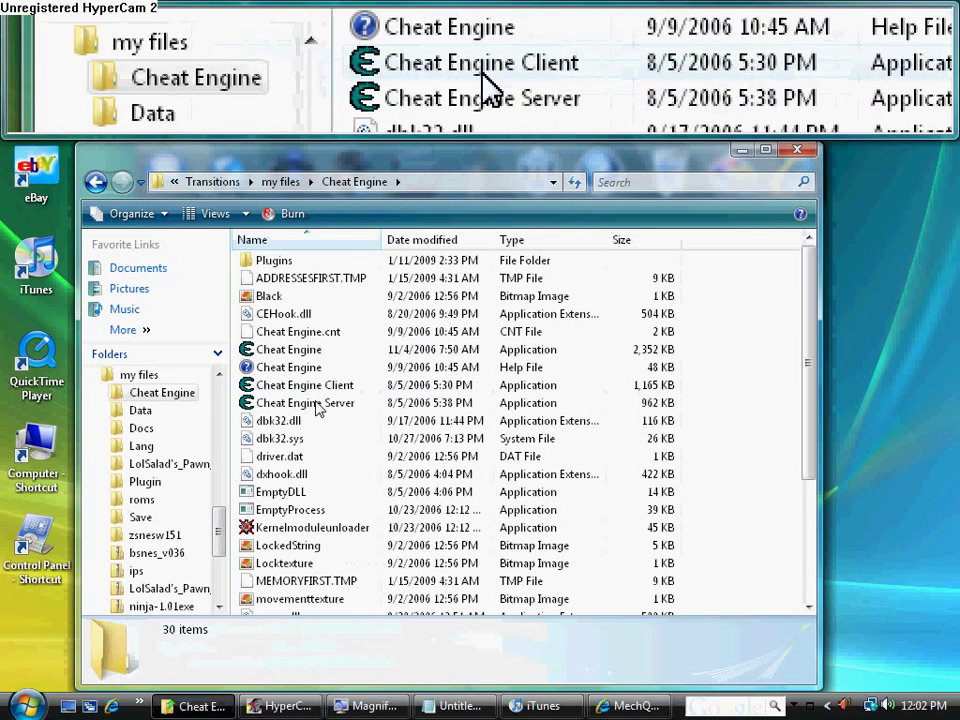
pyautogui.click(292, 352)
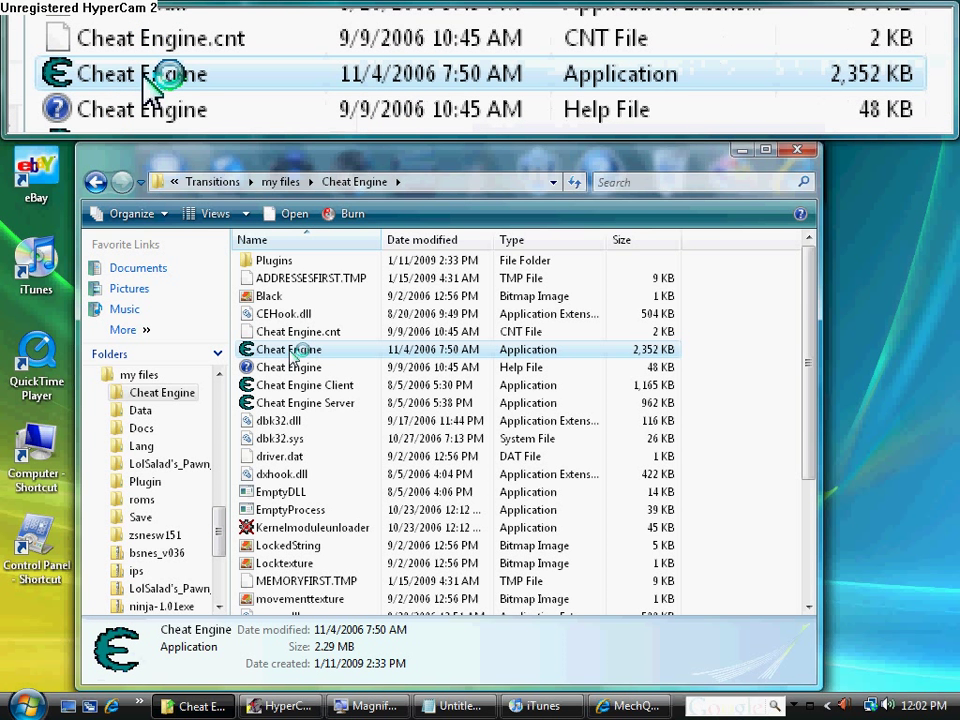
pyautogui.doubleClick(292, 352)
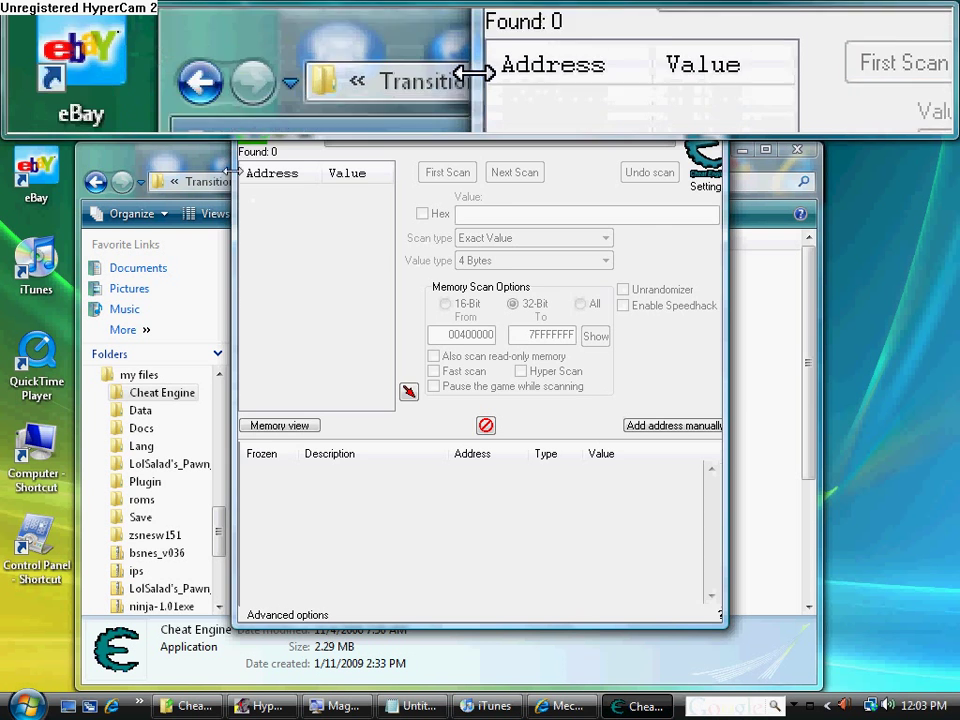
# Open Cheat Engine's process list and scroll down to the 000016B0-MechQuest - Web RPG entry
pyautogui.moveTo(232, 148); pyautogui.dragTo(228, 146)
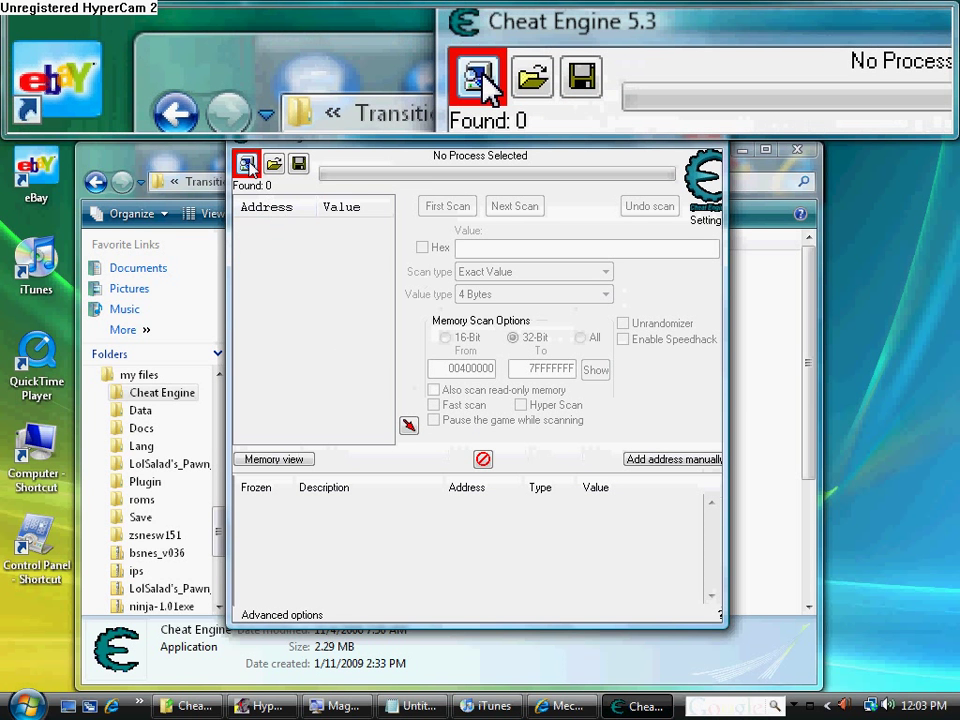
pyautogui.click(246, 163)
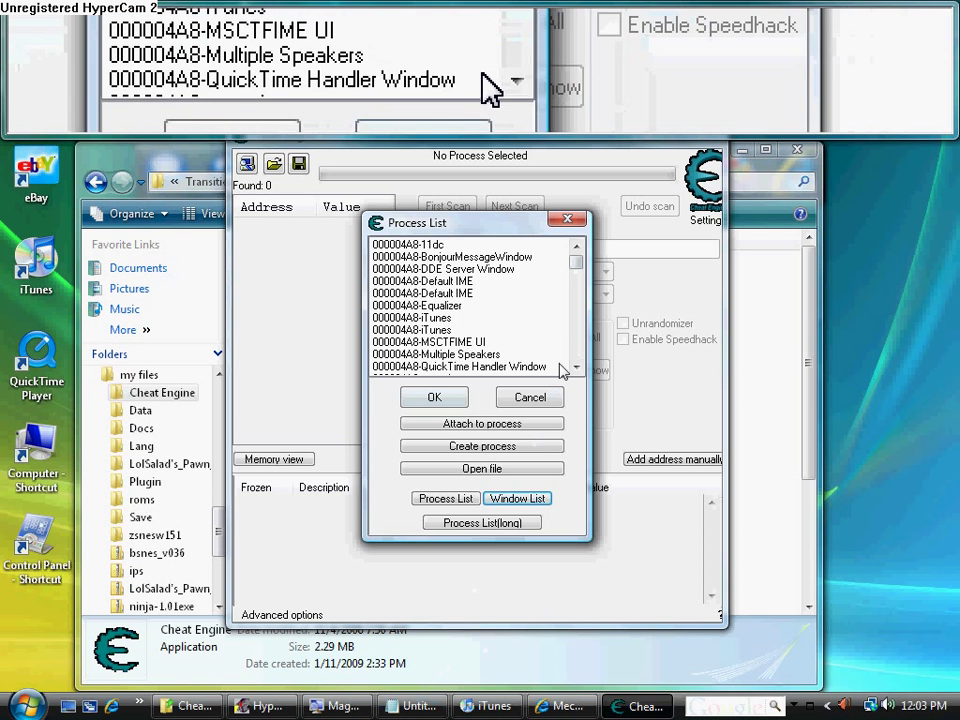
pyautogui.click(576, 369)
pyautogui.click(576, 369)
pyautogui.click(576, 369)
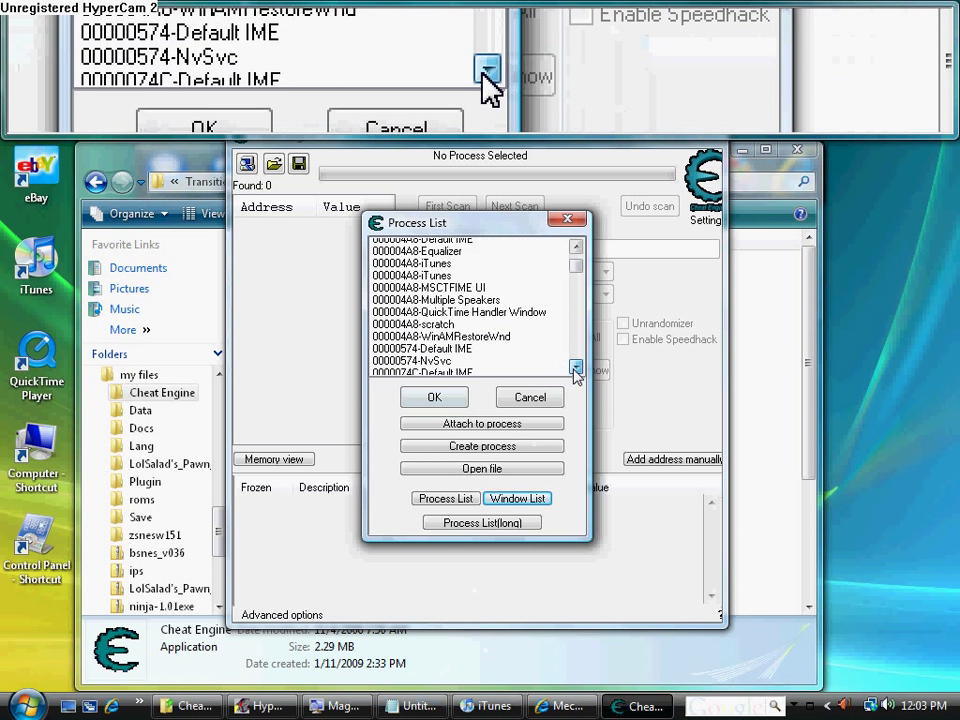
pyautogui.click(576, 369)
pyautogui.click(576, 369)
pyautogui.click(576, 369)
pyautogui.click(576, 369)
pyautogui.click(576, 369)
pyautogui.click(576, 369)
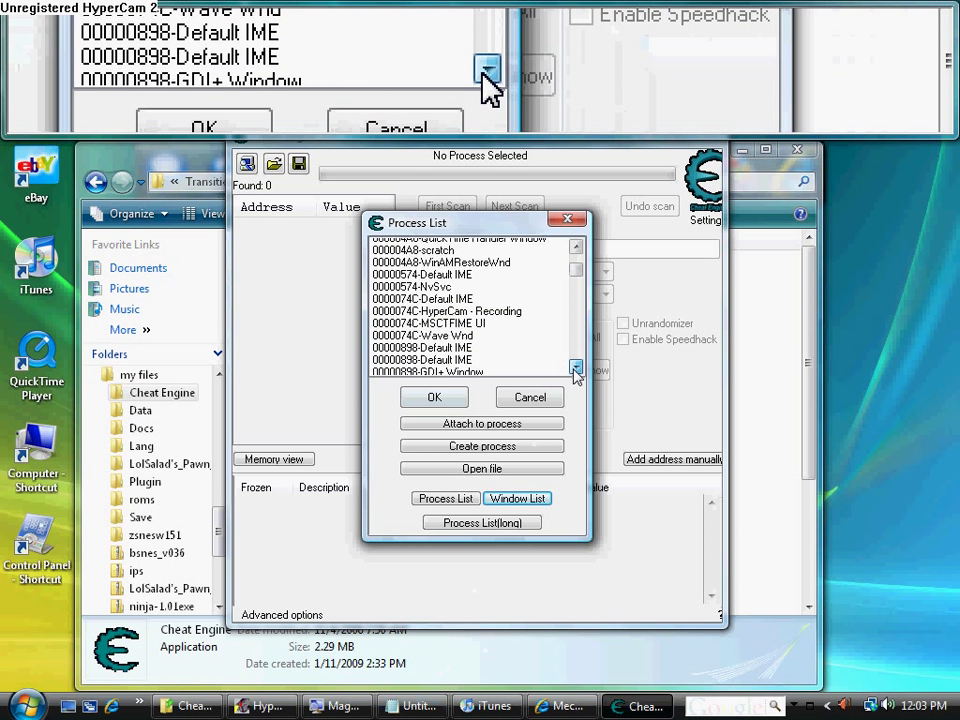
pyautogui.click(576, 369)
pyautogui.click(576, 369)
pyautogui.click(576, 369)
pyautogui.click(576, 369)
pyautogui.click(576, 369)
pyautogui.click(576, 369)
pyautogui.click(576, 369)
pyautogui.click(576, 369)
pyautogui.click(576, 369)
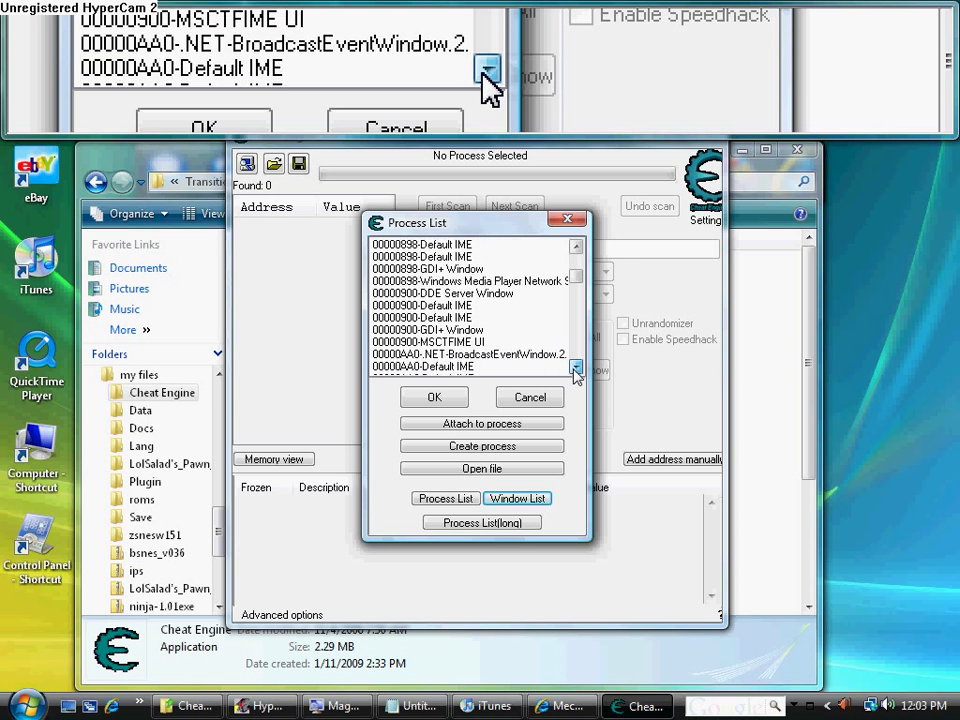
pyautogui.click(576, 369)
pyautogui.click(576, 369)
pyautogui.click(576, 369)
pyautogui.click(576, 369)
pyautogui.click(576, 369)
pyautogui.click(576, 369)
pyautogui.click(576, 369)
pyautogui.click(576, 369)
pyautogui.click(576, 369)
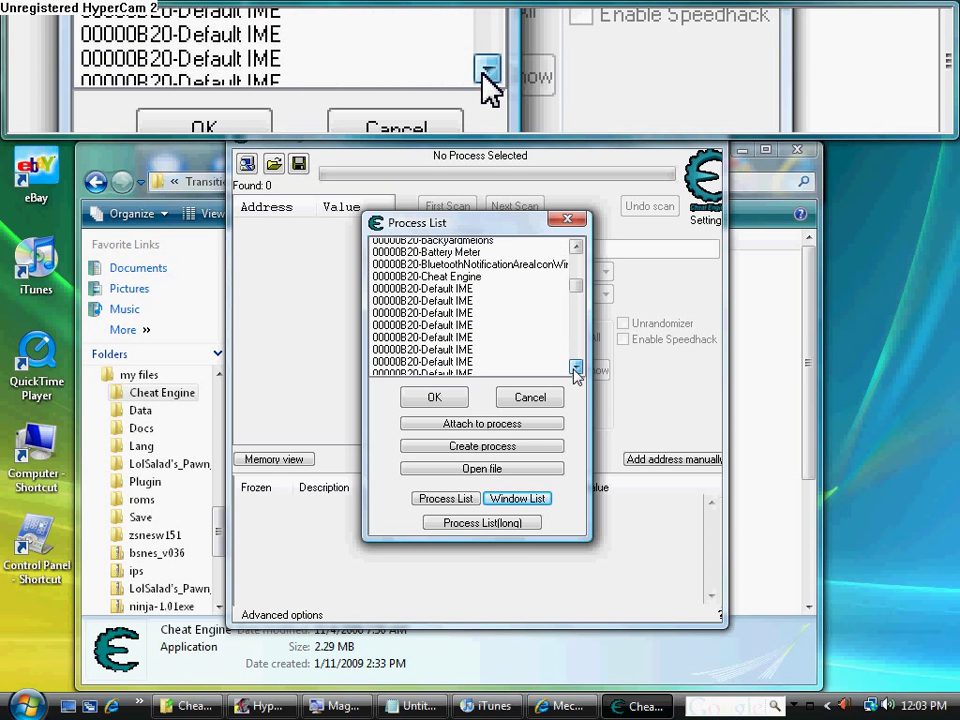
pyautogui.click(576, 369)
pyautogui.click(576, 369)
pyautogui.click(576, 369)
pyautogui.click(576, 369)
pyautogui.click(576, 369)
pyautogui.click(576, 369)
pyautogui.click(576, 369)
pyautogui.click(576, 369)
pyautogui.click(576, 369)
pyautogui.click(576, 369)
pyautogui.click(576, 369)
pyautogui.click(576, 369)
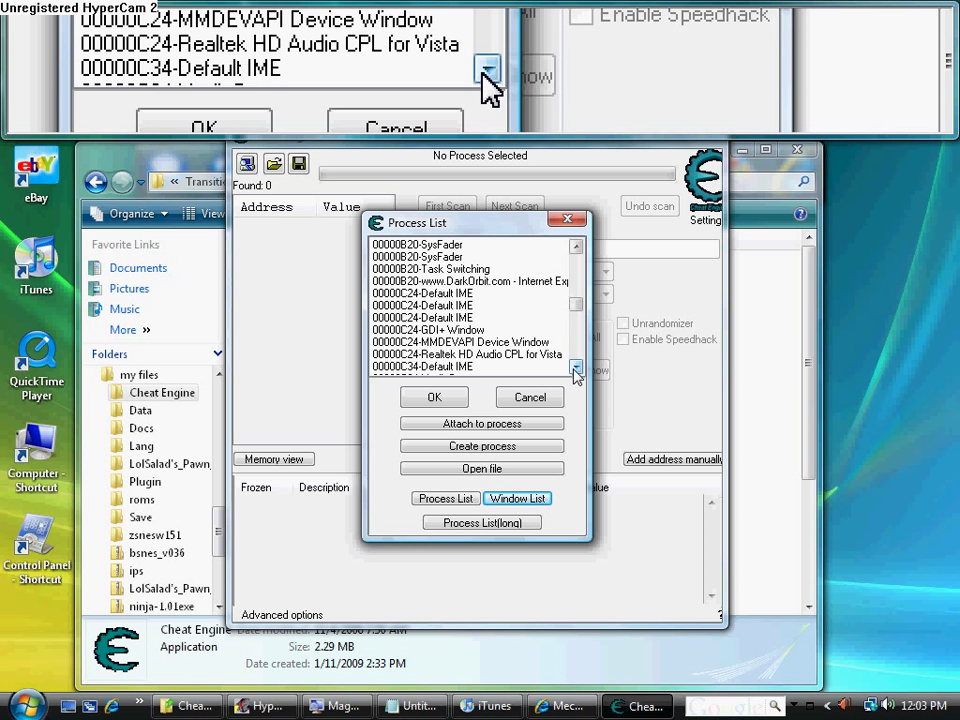
pyautogui.click(576, 369)
pyautogui.doubleClick(576, 369)
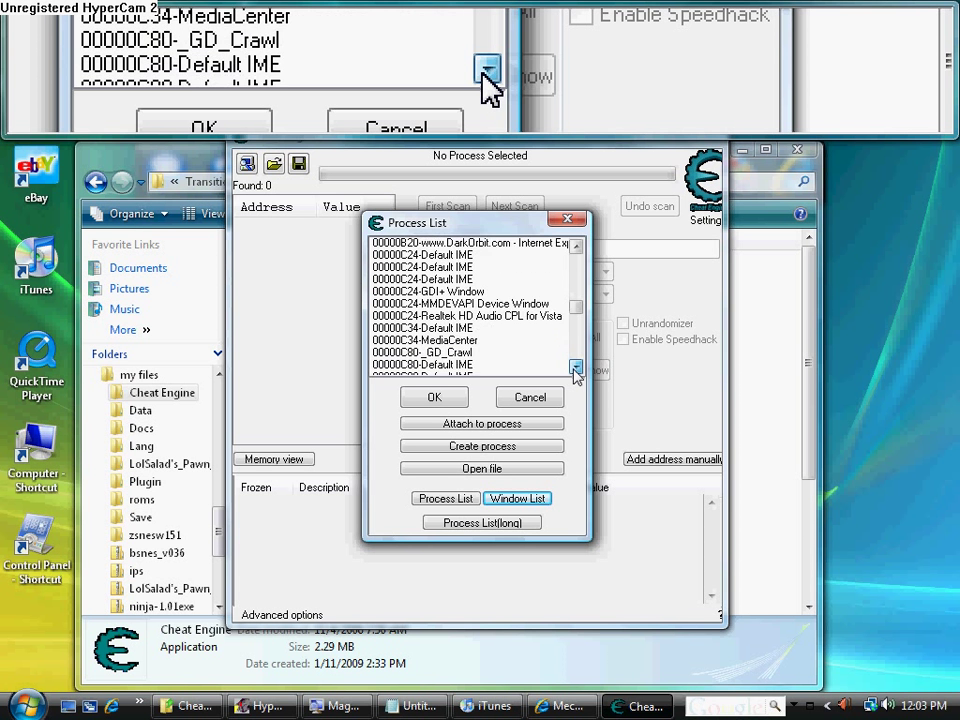
pyautogui.doubleClick(576, 369)
pyautogui.doubleClick(576, 369)
pyautogui.doubleClick(576, 369)
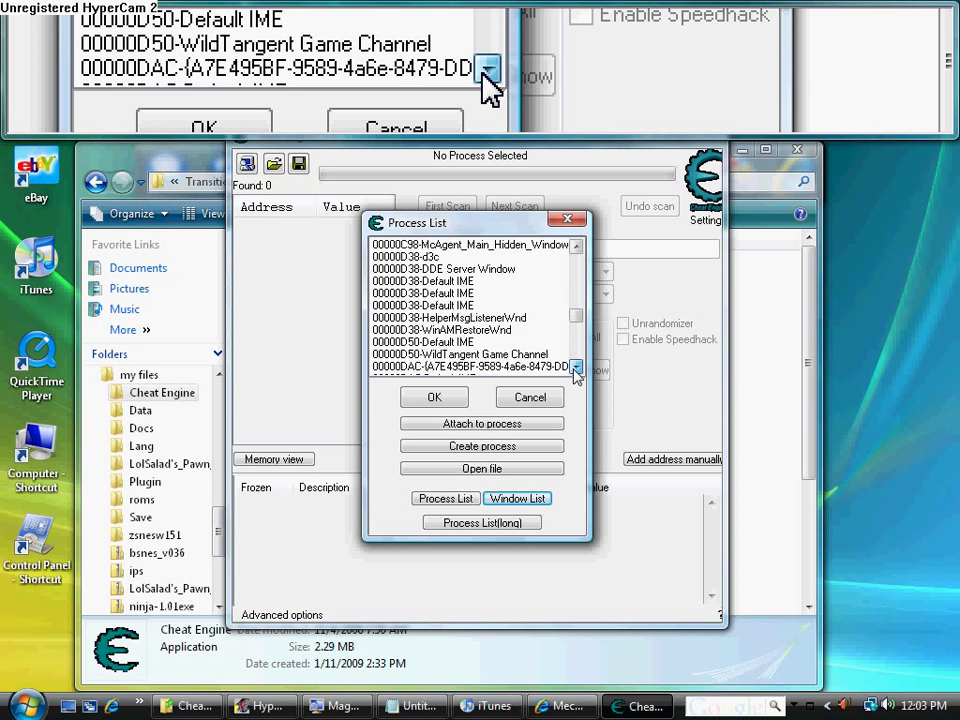
pyautogui.doubleClick(576, 369)
pyautogui.doubleClick(576, 369)
pyautogui.doubleClick(576, 369)
pyautogui.click(576, 369)
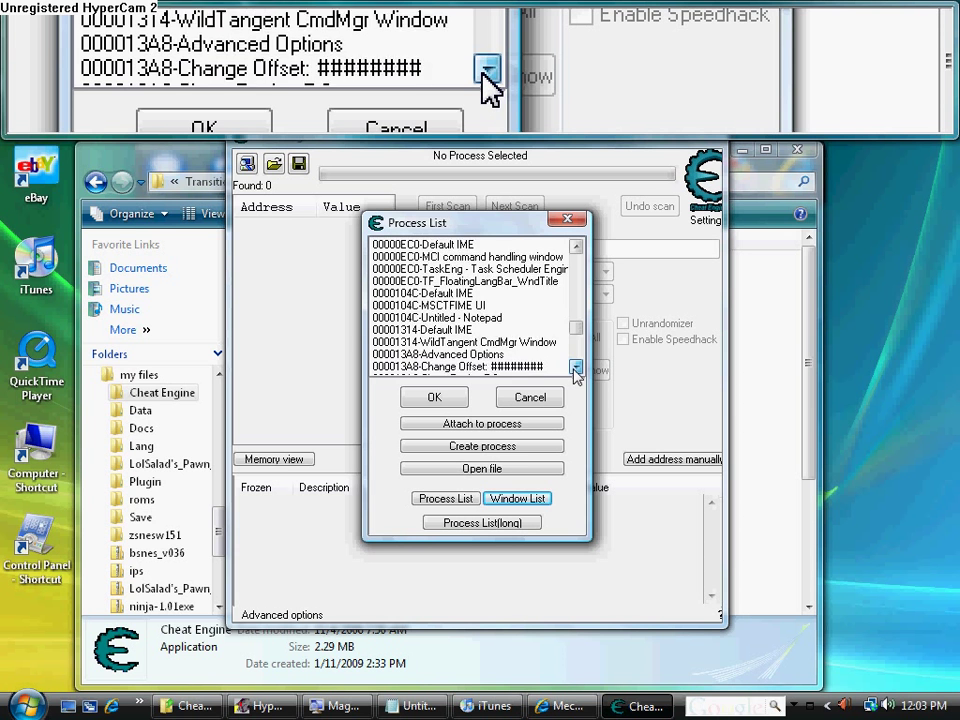
pyautogui.doubleClick(576, 369)
pyautogui.doubleClick(576, 369)
pyautogui.doubleClick(576, 369)
pyautogui.doubleClick(576, 369)
pyautogui.doubleClick(576, 369)
pyautogui.doubleClick(576, 369)
pyautogui.doubleClick(576, 369)
pyautogui.doubleClick(576, 369)
pyautogui.doubleClick(576, 369)
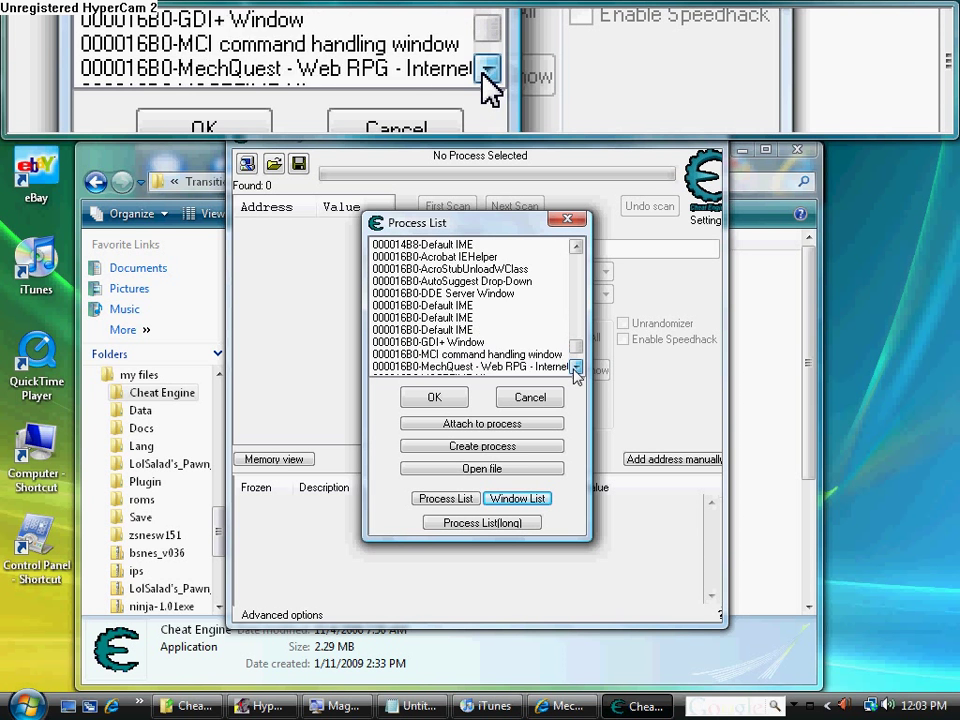
pyautogui.doubleClick(576, 369)
pyautogui.doubleClick(576, 369)
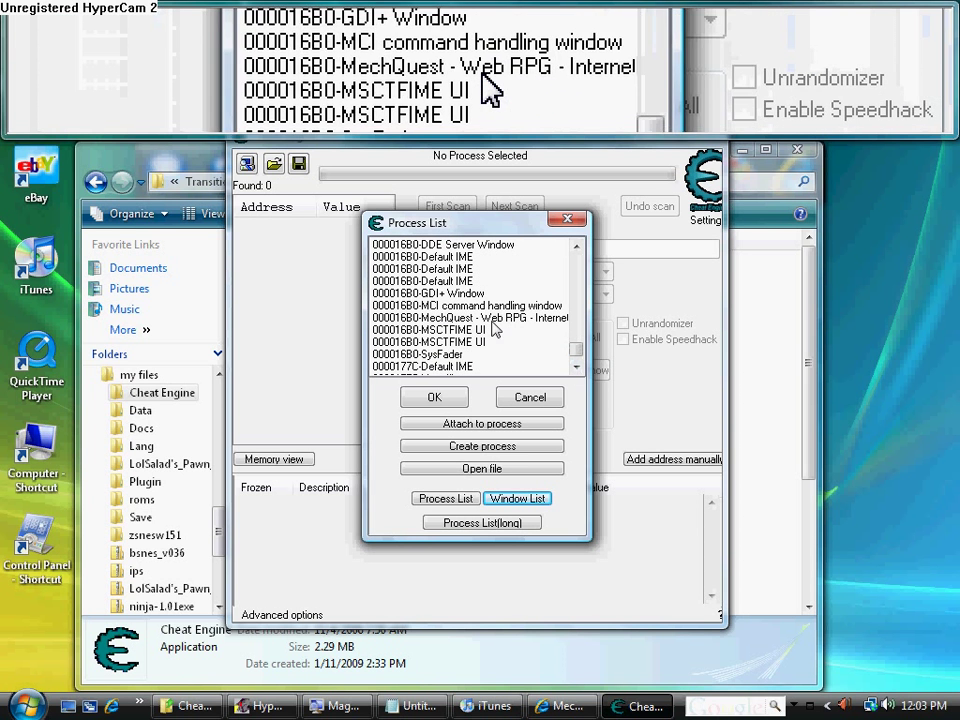
# Attach to MechQuest - Web RPG, then move the Cheat Engine window down and minimize it
pyautogui.click(484, 319)
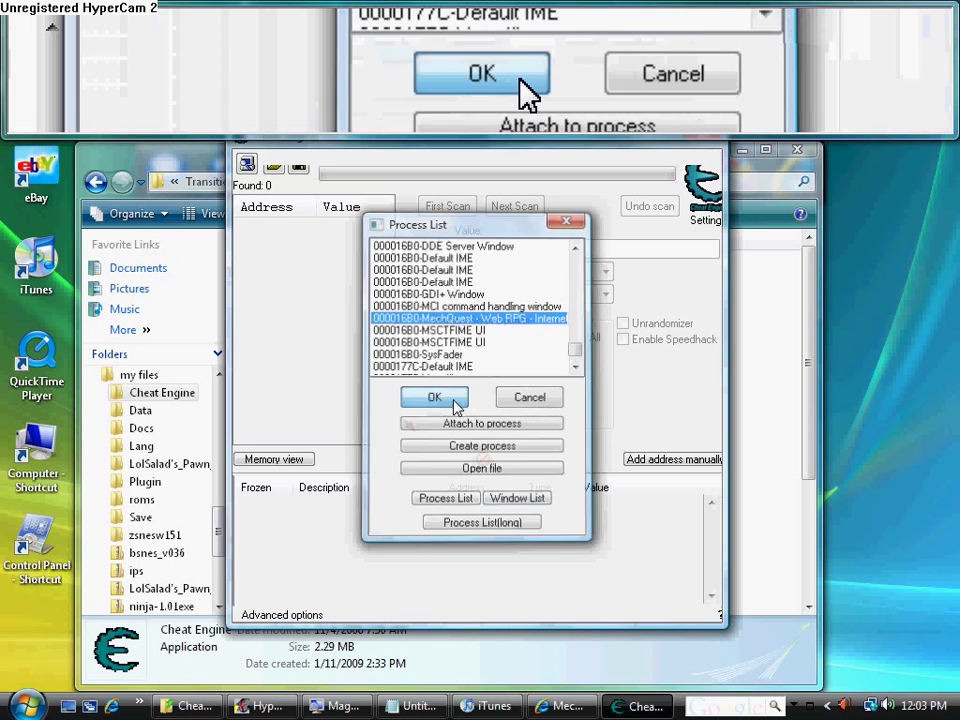
pyautogui.click(456, 401)
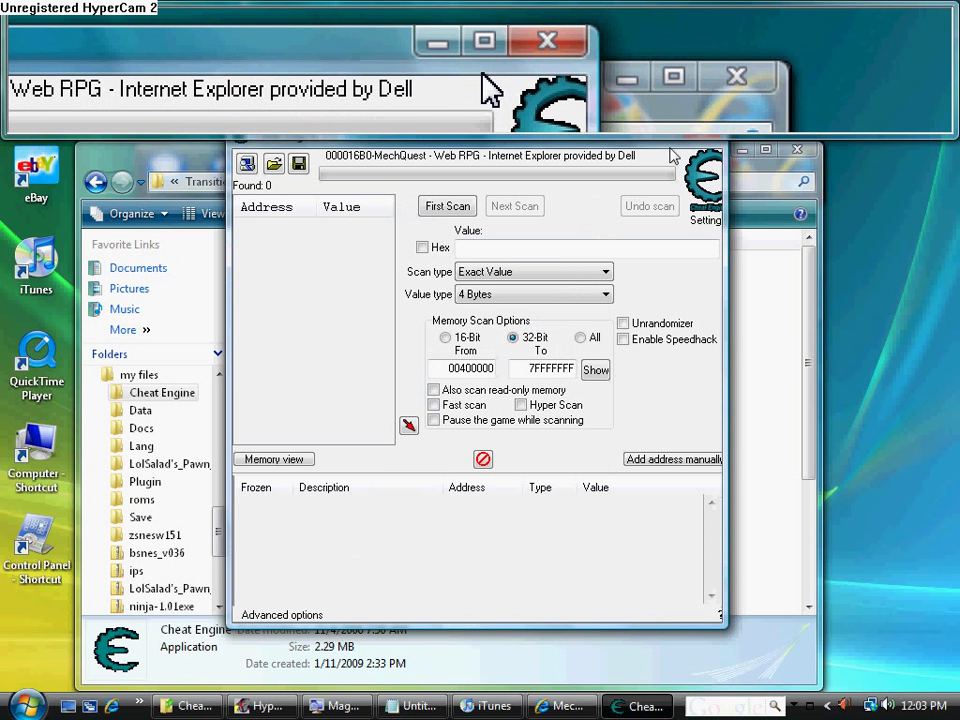
pyautogui.moveTo(723, 160); pyautogui.dragTo(687, 304)
pyautogui.moveTo(634, 148); pyautogui.dragTo(632, 191)
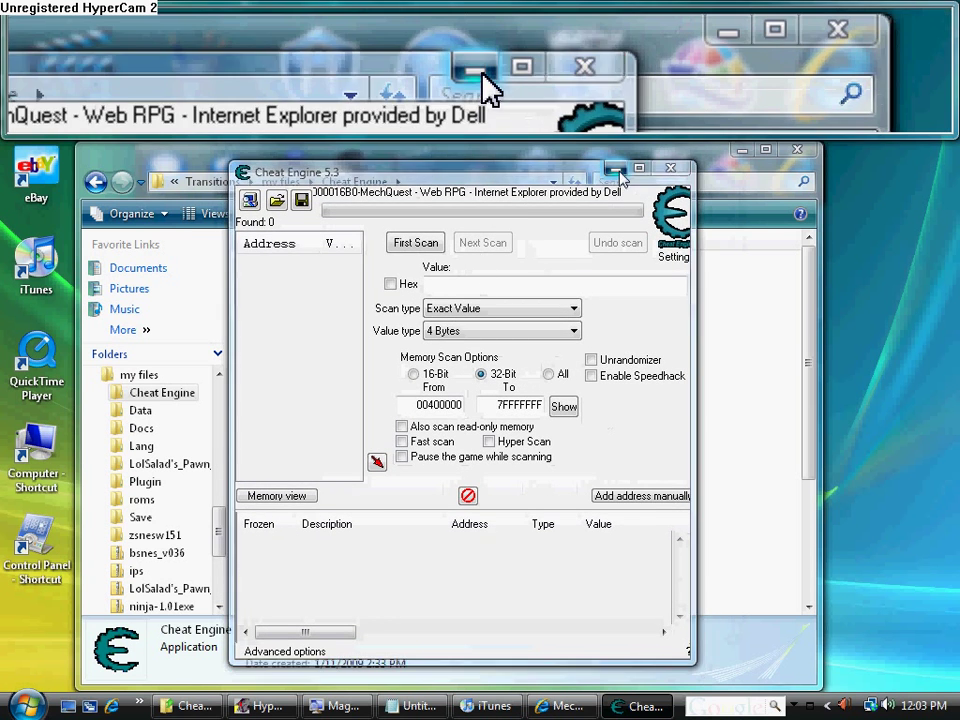
pyautogui.click(616, 169)
# Clear the Notepad note, including a drafted 'enter a' line, and switch to the MechQuest game
pyautogui.click(418, 706)
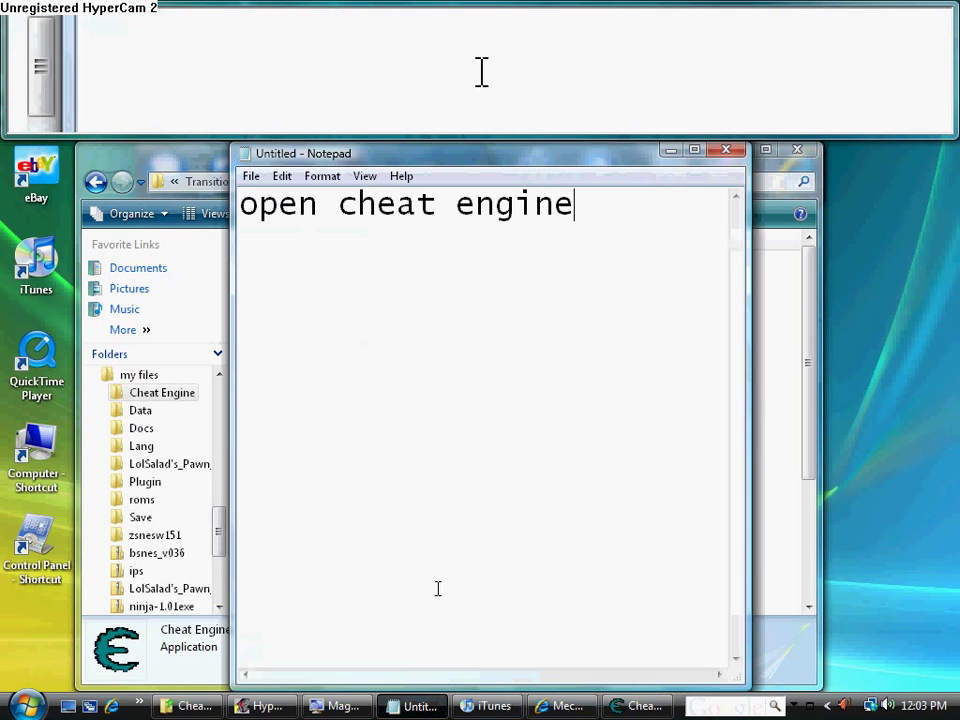
pyautogui.press('BackSpace')
pyautogui.press('BackSpace')
pyautogui.press('BackSpace')
pyautogui.press('BackSpace')
pyautogui.press('BackSpace')
pyautogui.press('BackSpace')
pyautogui.press('BackSpace')
pyautogui.press('BackSpace')
pyautogui.press('BackSpace')
pyautogui.press('BackSpace')
pyautogui.press('BackSpace')
pyautogui.press('BackSpace')
pyautogui.press('BackSpace')
pyautogui.press('BackSpace')
pyautogui.press('BackSpace')
pyautogui.press('BackSpace')
pyautogui.press('BackSpace')
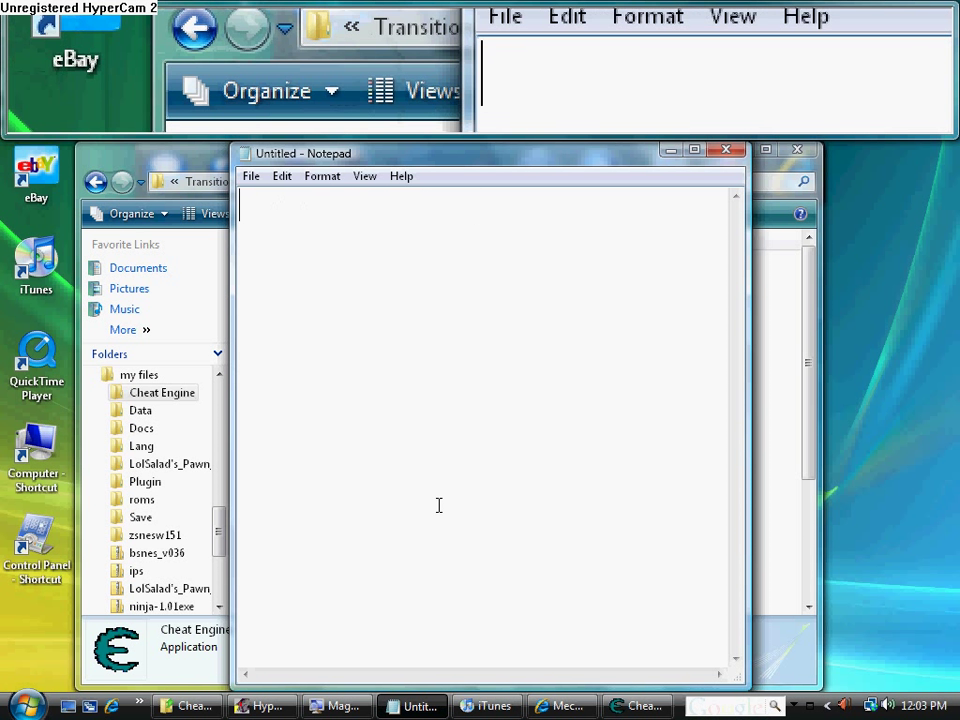
pyautogui.write('enter a battl')
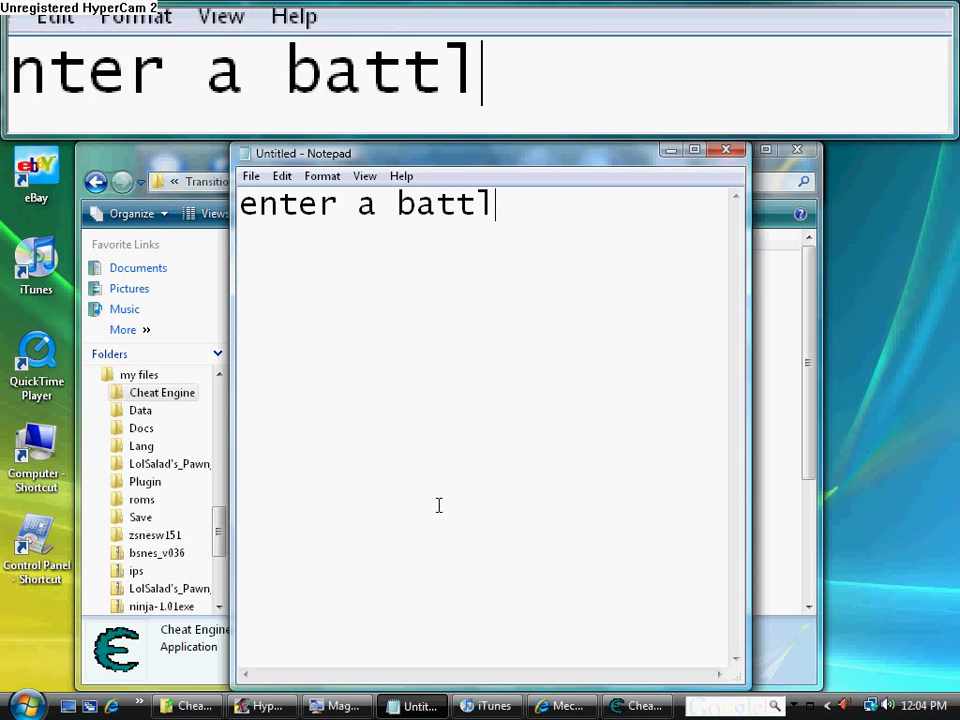
pyautogui.press('BackSpace')
pyautogui.press('BackSpace')
pyautogui.press('BackSpace')
pyautogui.press('BackSpace')
pyautogui.press('BackSpace')
pyautogui.press('BackSpace')
pyautogui.press('BackSpace')
pyautogui.press('BackSpace')
pyautogui.press('BackSpace')
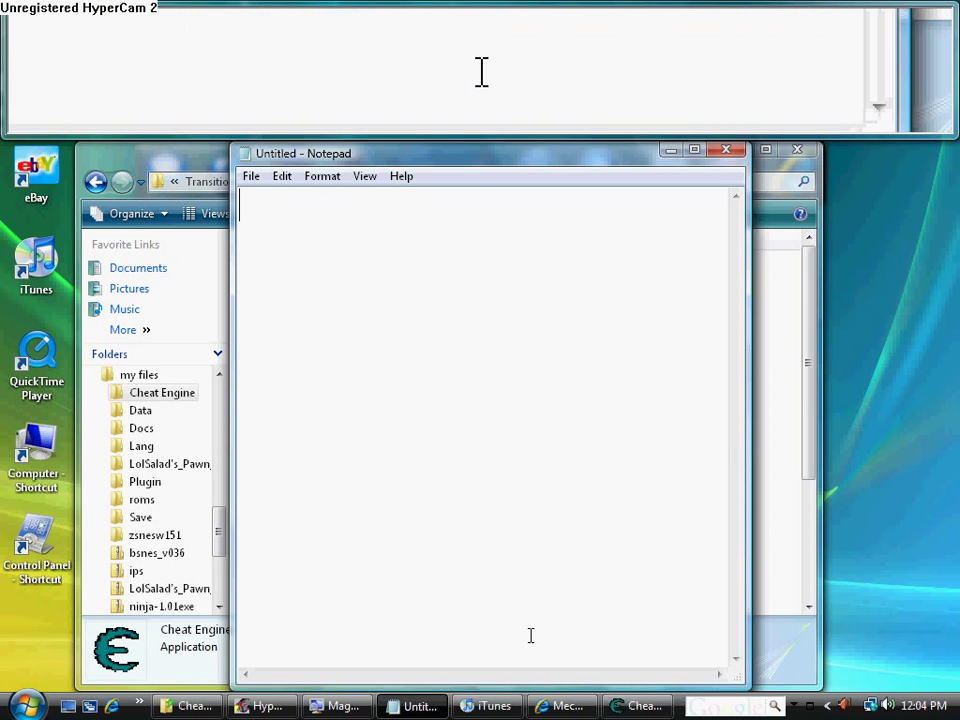
pyautogui.click(560, 706)
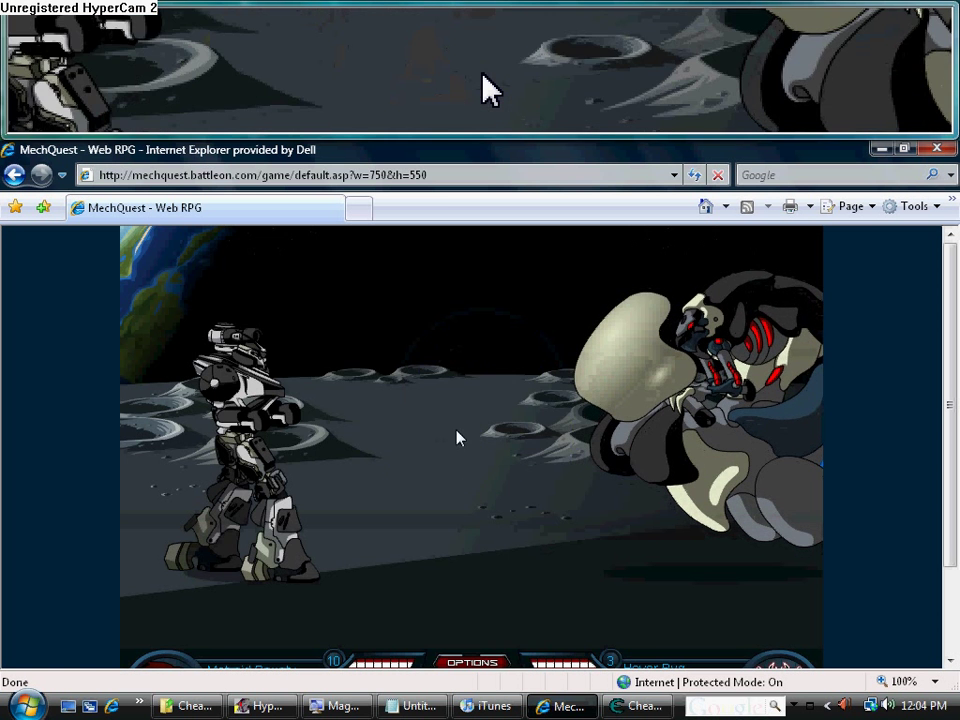
# Replace the drafted 'multiply your current health x8' tip with 'make sure you health is full'
pyautogui.click(415, 706)
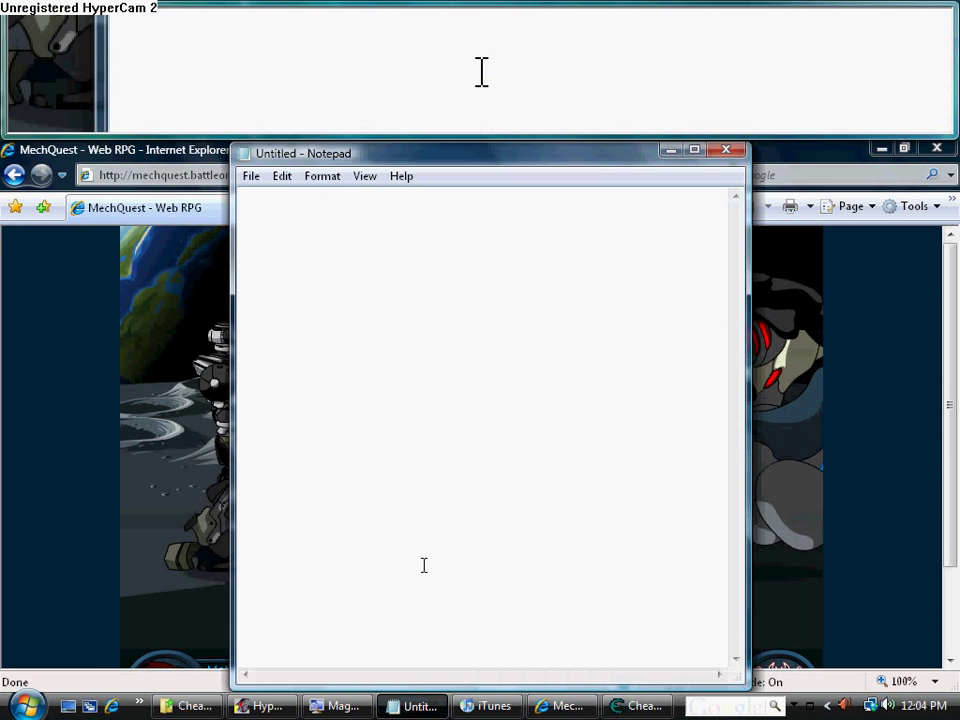
pyautogui.write('mul')
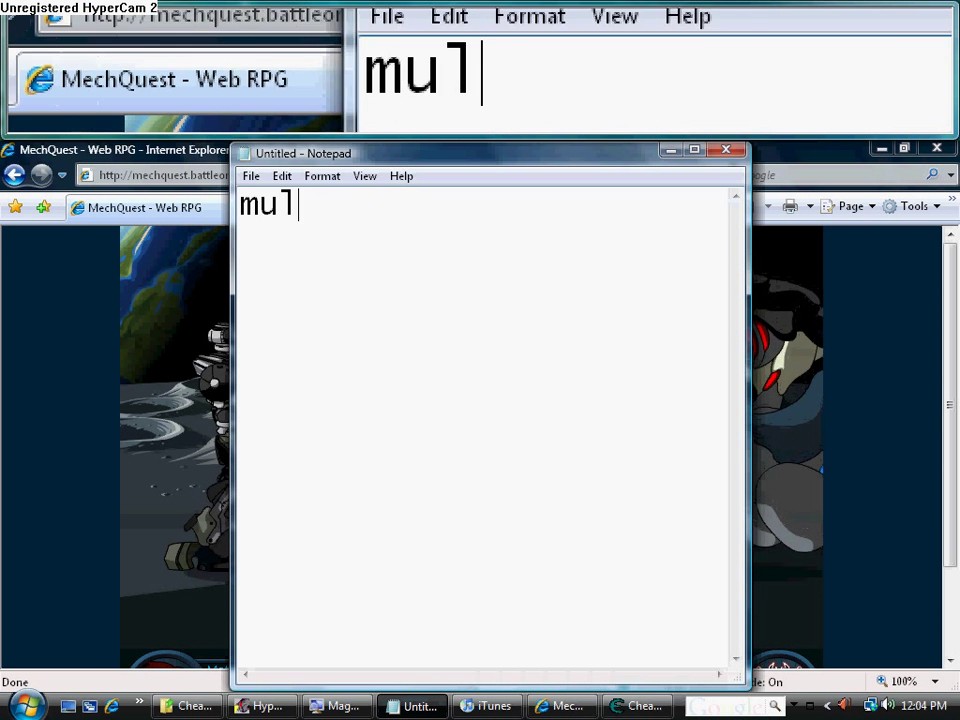
pyautogui.write('tiply y')
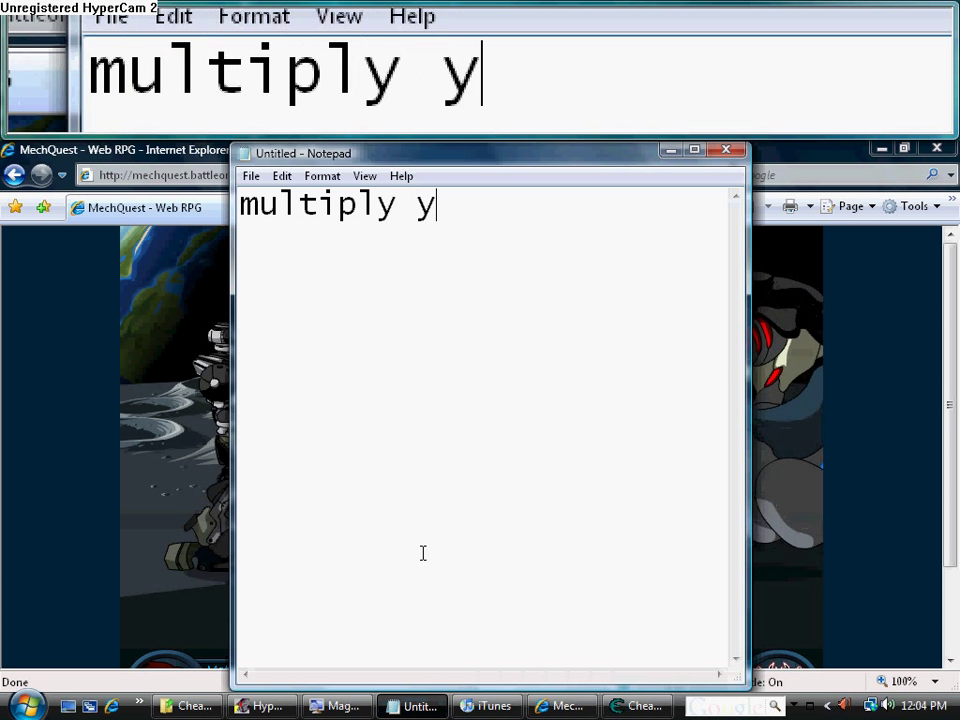
pyautogui.write('our current')
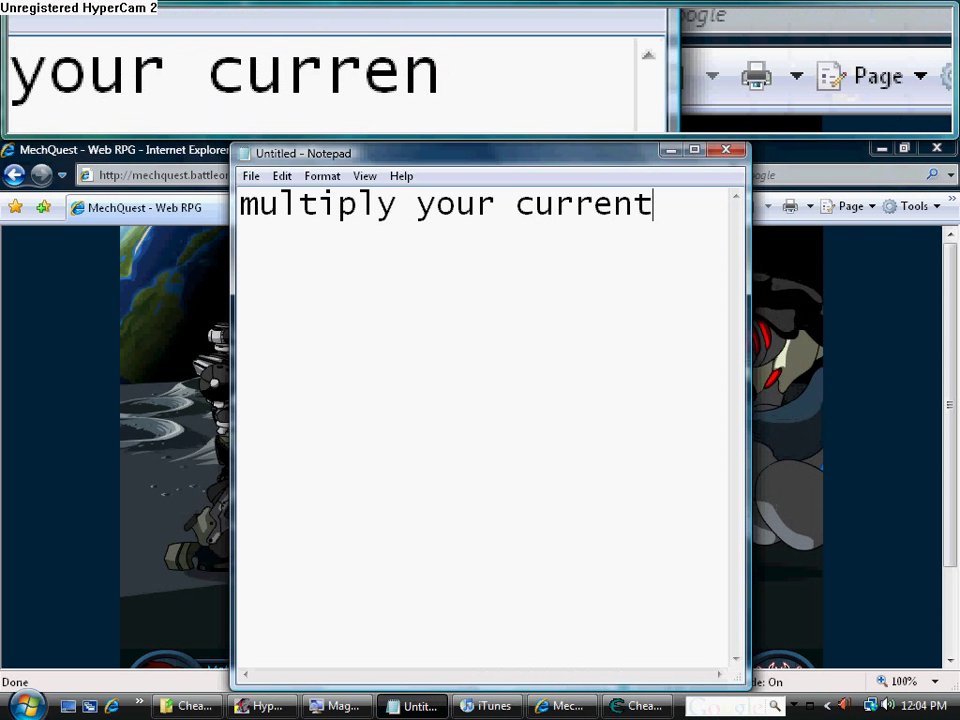
pyautogui.write(' health ')
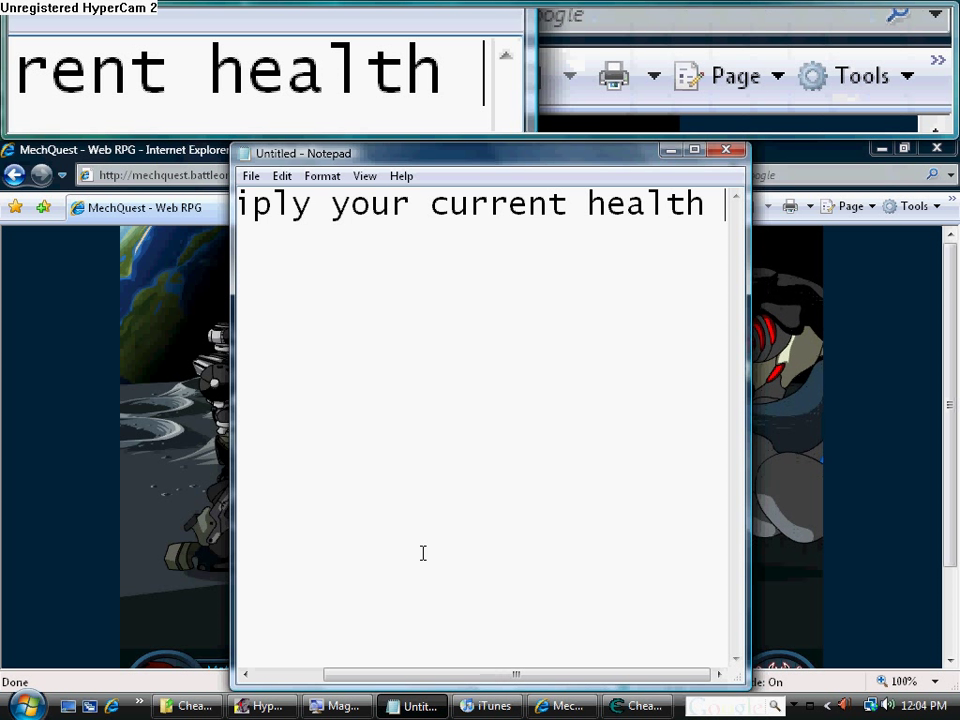
pyautogui.write('*')
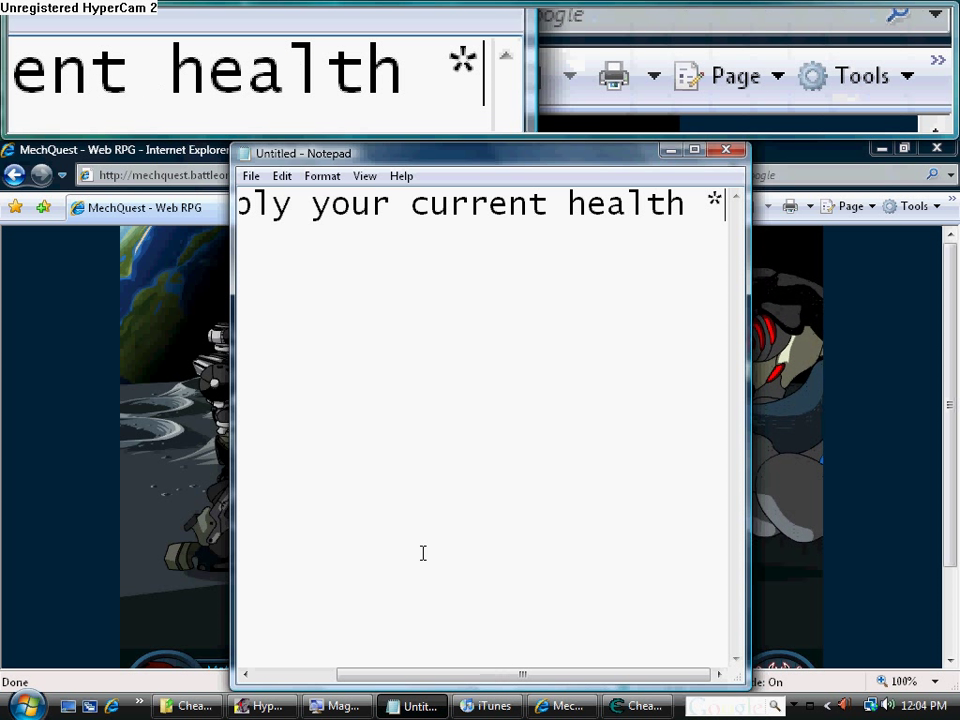
pyautogui.write('s')
pyautogui.press('BackSpace')
pyautogui.press('BackSpace')
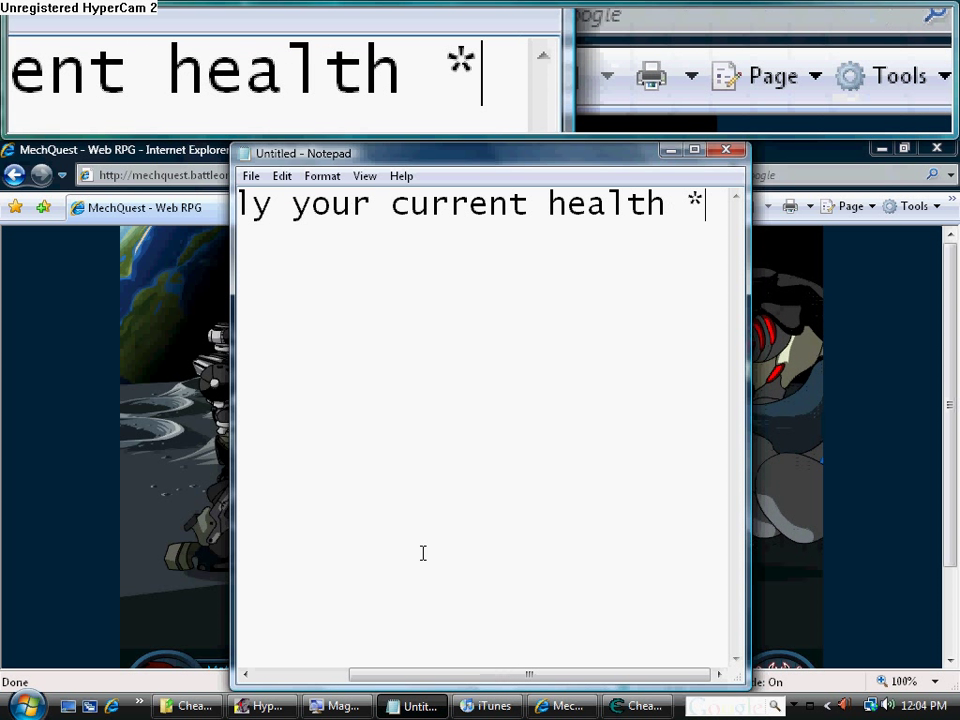
pyautogui.write('x8')
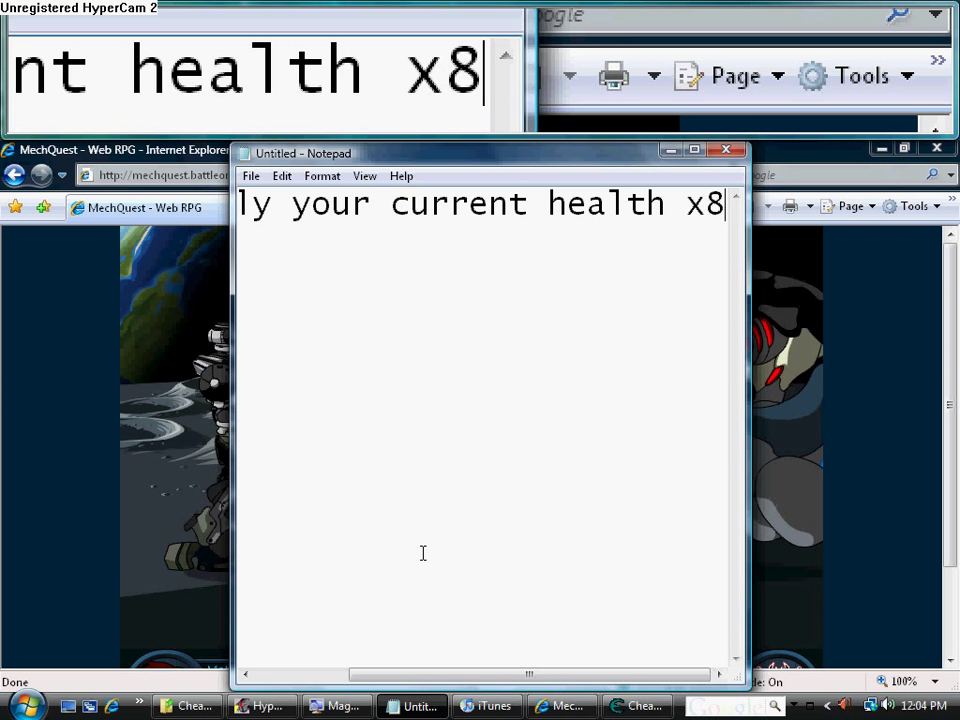
pyautogui.press('BackSpace')
pyautogui.hotkey('ctrl', 'a')
pyautogui.write('mult')
pyautogui.press('BackSpace')
pyautogui.press('BackSpace')
pyautogui.press('BackSpace')
pyautogui.press('BackSpace')
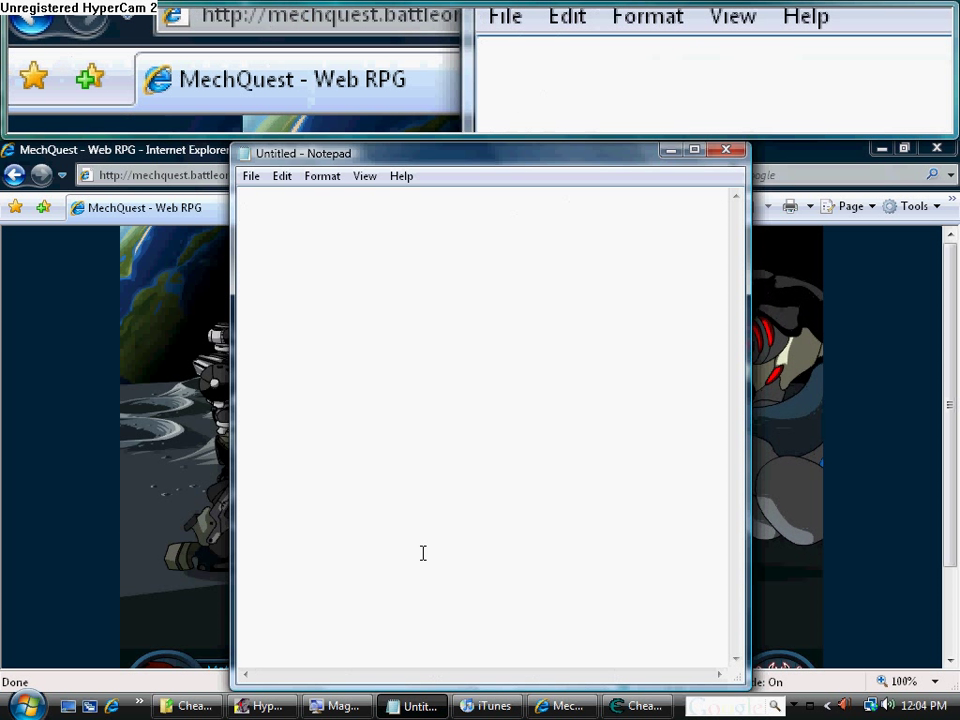
pyautogui.write('make sure you he')
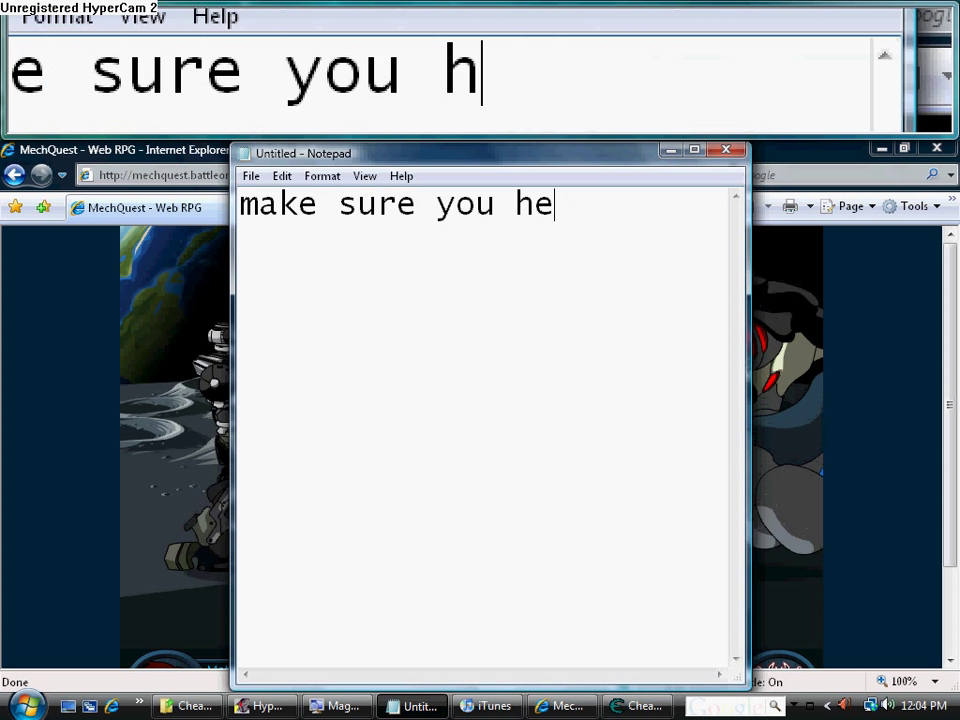
pyautogui.write('alth is ful')
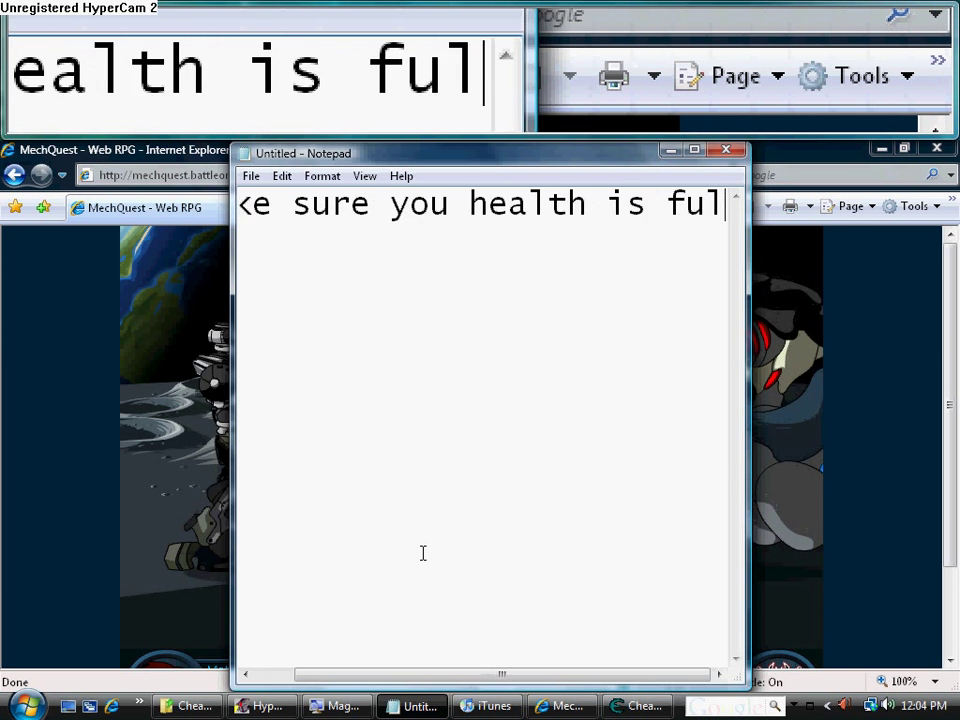
pyautogui.write('l')
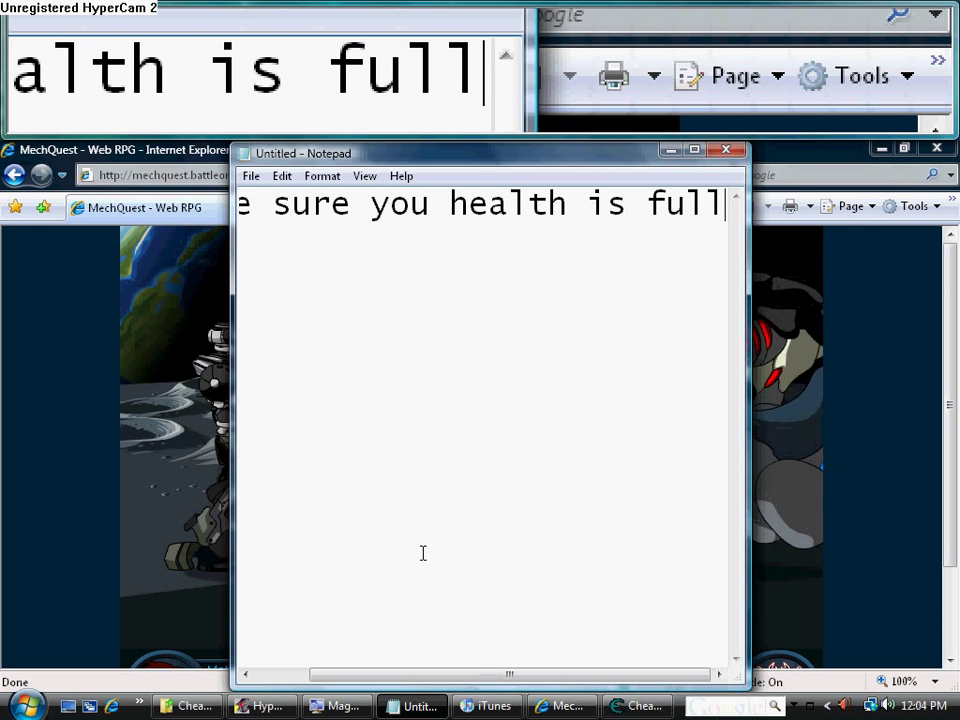
# Start Track 05 in iTunes, then minimize Notepad, iTunes and the MechQuest window
pyautogui.click(671, 152)
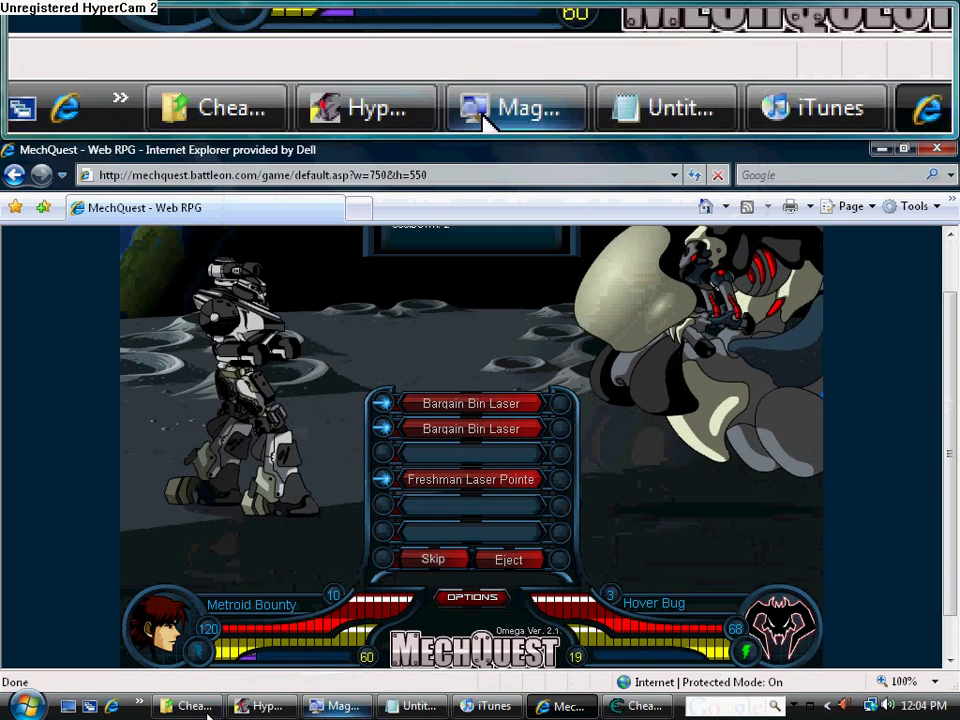
pyautogui.click(476, 708)
pyautogui.click(73, 182)
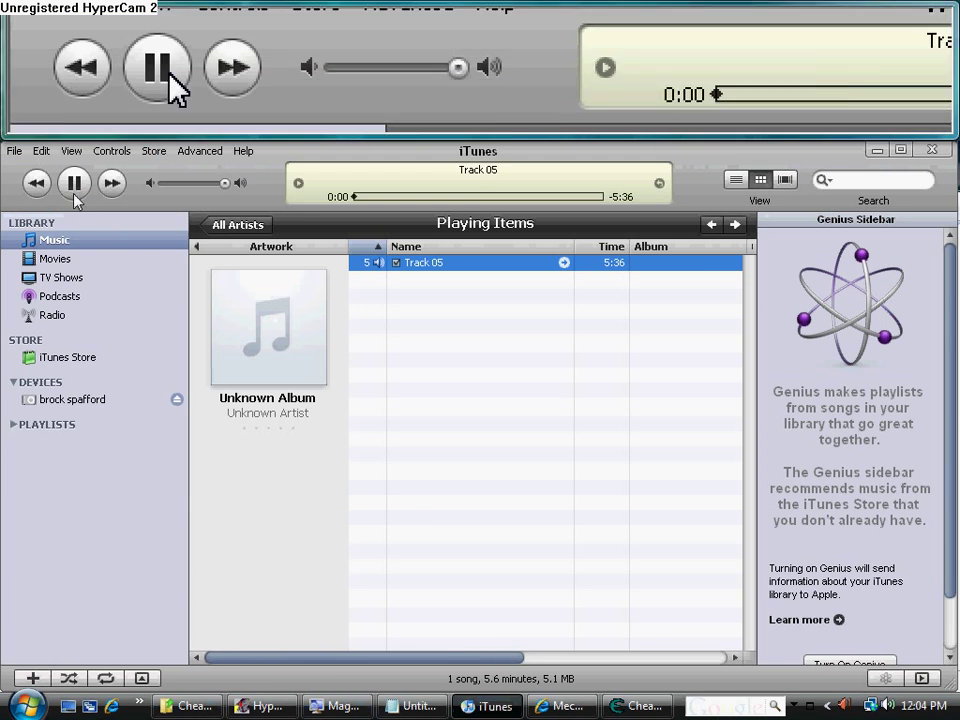
pyautogui.click(877, 149)
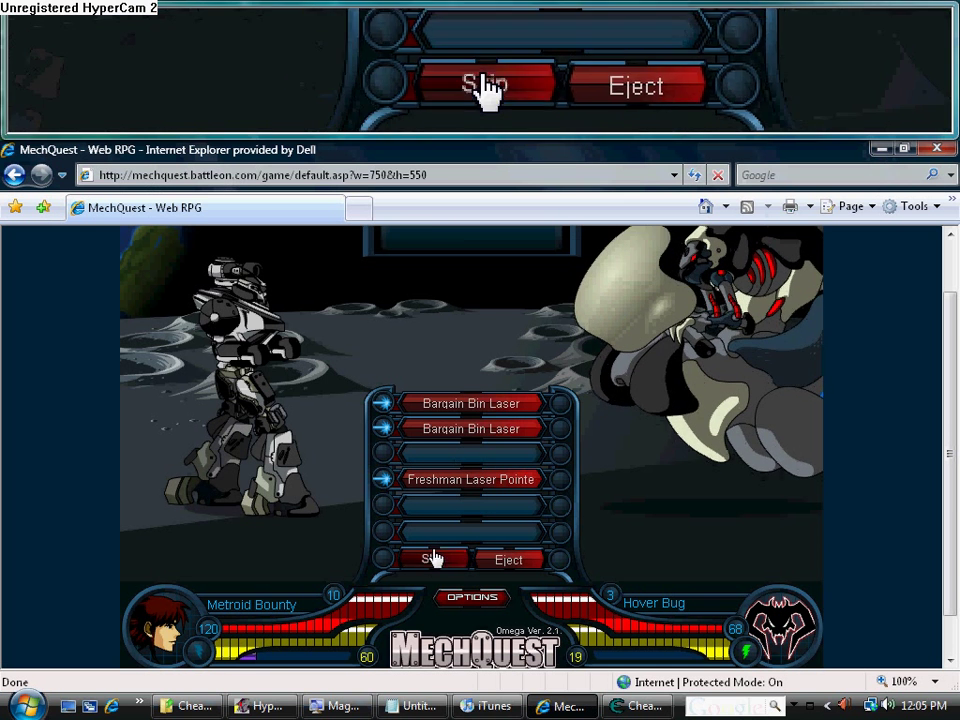
pyautogui.click(881, 149)
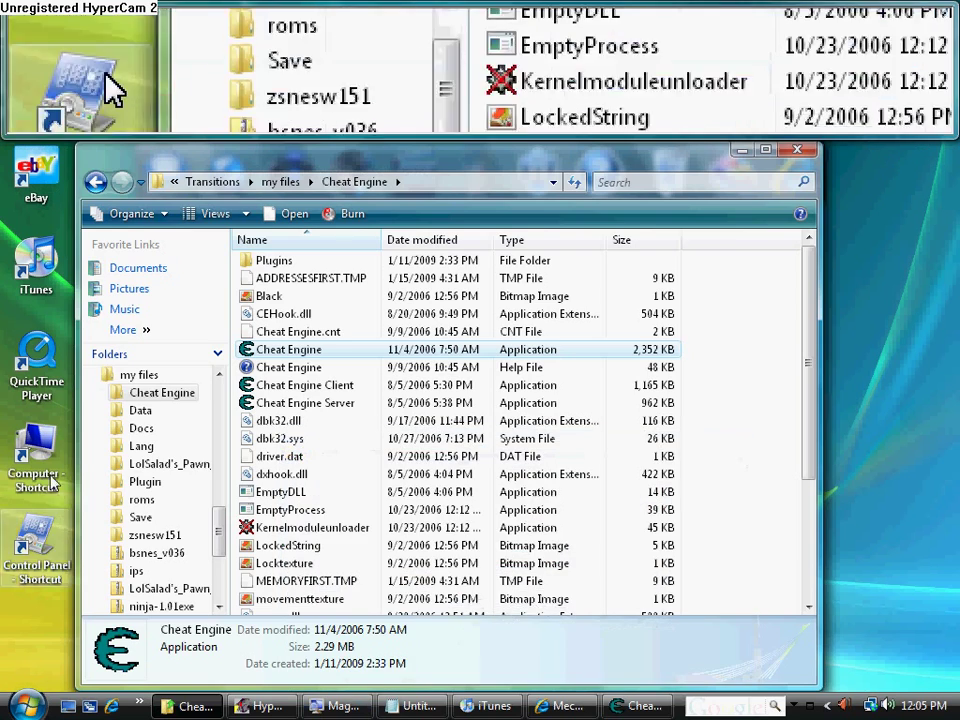
# Launch Calculator from the Start menu and compute 120 × 8 = 960
pyautogui.click(67, 706)
pyautogui.click(26, 706)
pyautogui.click(64, 424)
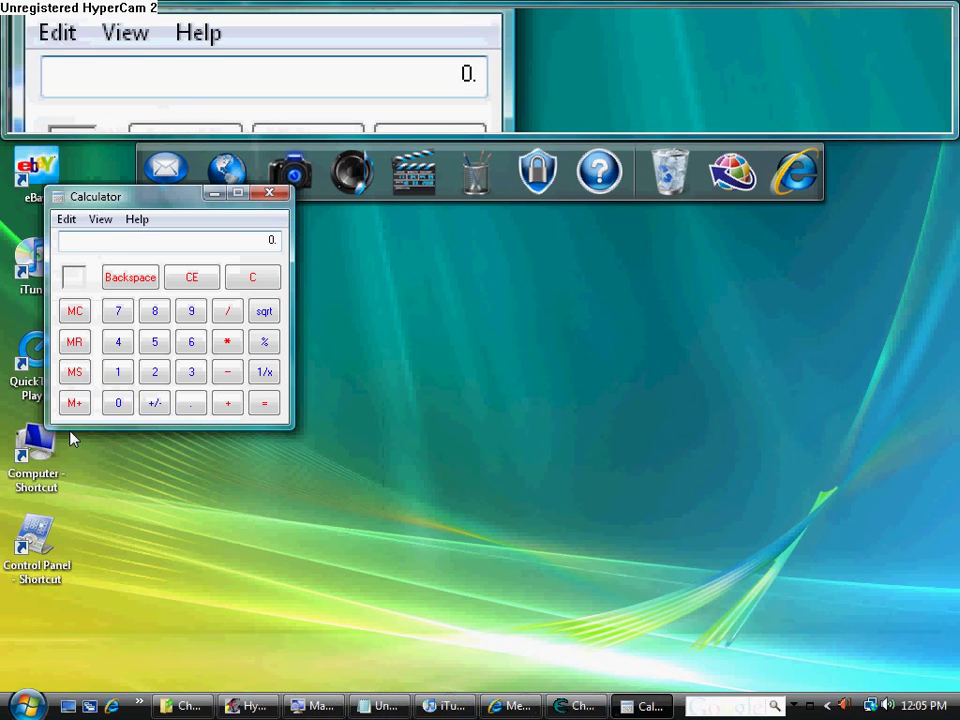
pyautogui.click(117, 372)
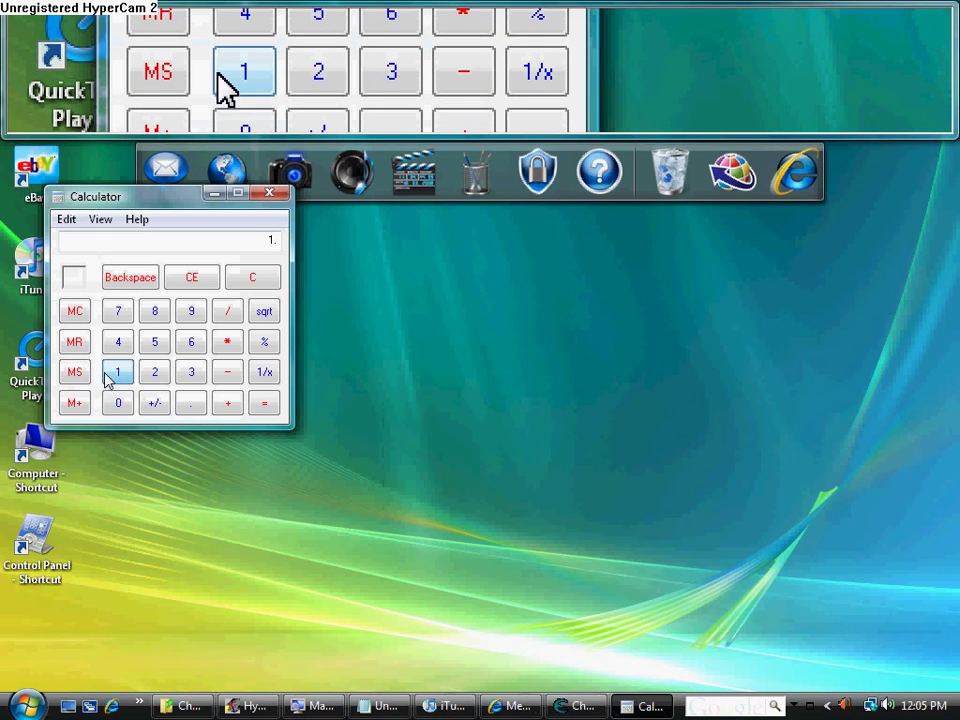
pyautogui.click(152, 373)
pyautogui.click(122, 401)
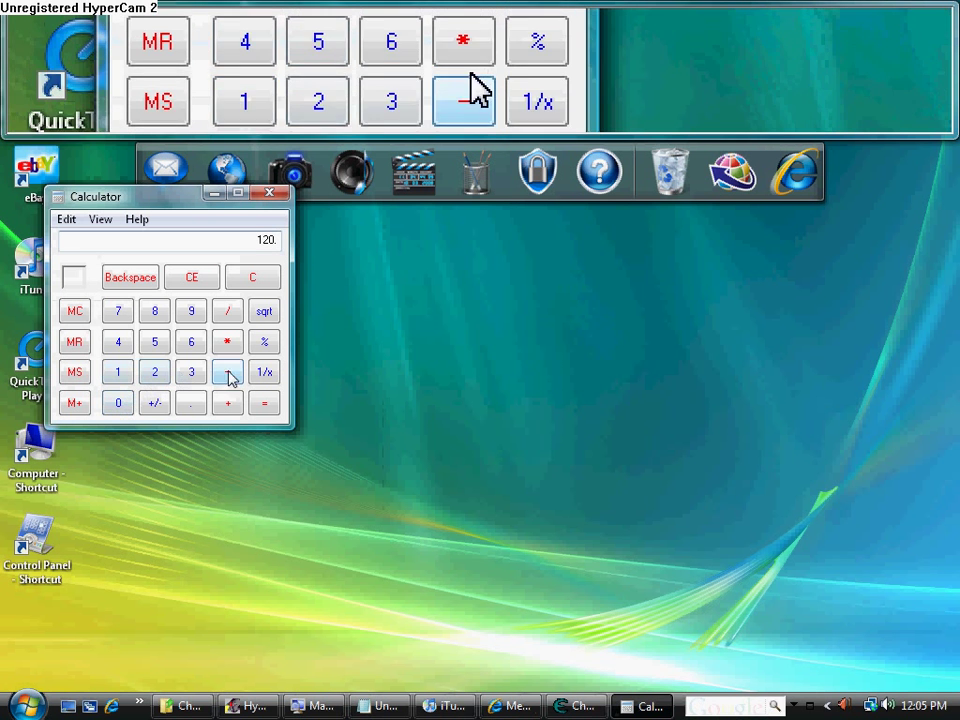
pyautogui.click(155, 311)
pyautogui.click(264, 402)
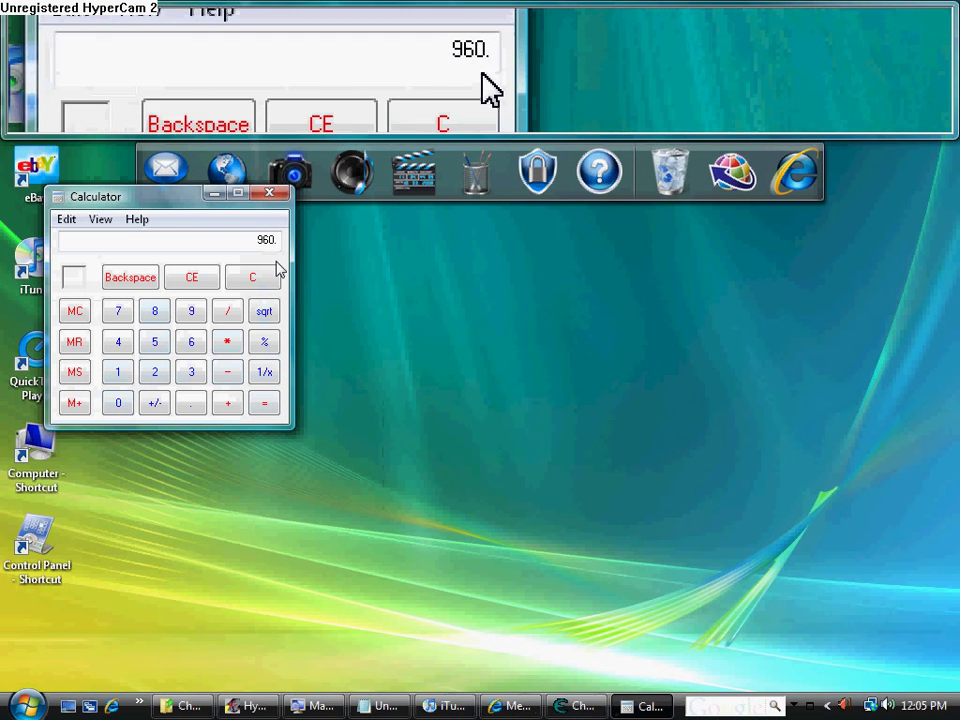
# Replace the old Notepad note with 'put the value in the scan box then hit first scan', then erase it
pyautogui.click(380, 706)
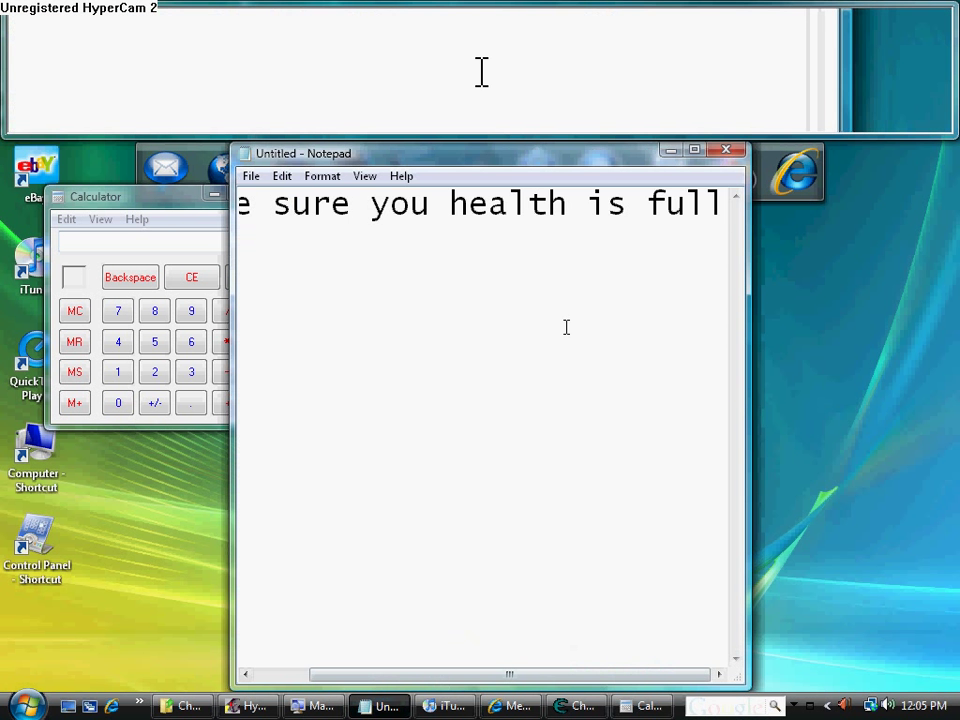
pyautogui.press('BackSpace')
pyautogui.press('BackSpace')
pyautogui.press('BackSpace')
pyautogui.press('BackSpace')
pyautogui.press('BackSpace')
pyautogui.press('BackSpace')
pyautogui.press('BackSpace')
pyautogui.press('BackSpace')
pyautogui.press('BackSpace')
pyautogui.press('BackSpace')
pyautogui.press('BackSpace')
pyautogui.press('BackSpace')
pyautogui.press('BackSpace')
pyautogui.press('BackSpace')
pyautogui.press('BackSpace')
pyautogui.press('BackSpace')
pyautogui.press('BackSpace')
pyautogui.press('BackSpace')
pyautogui.press('BackSpace')
pyautogui.press('BackSpace')
pyautogui.press('BackSpace')
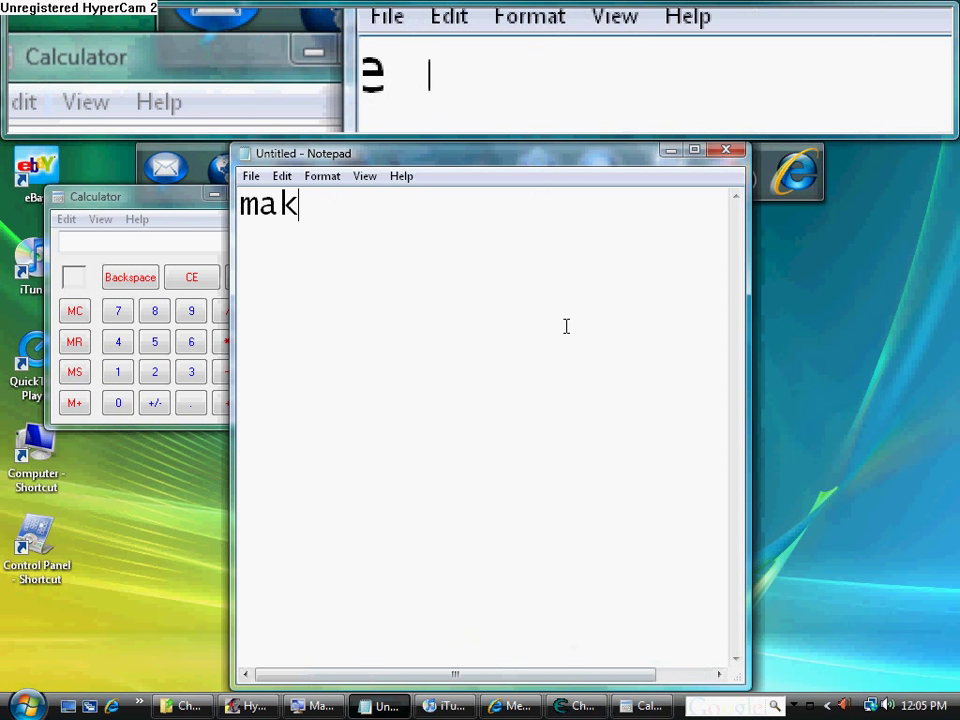
pyautogui.write('put ')
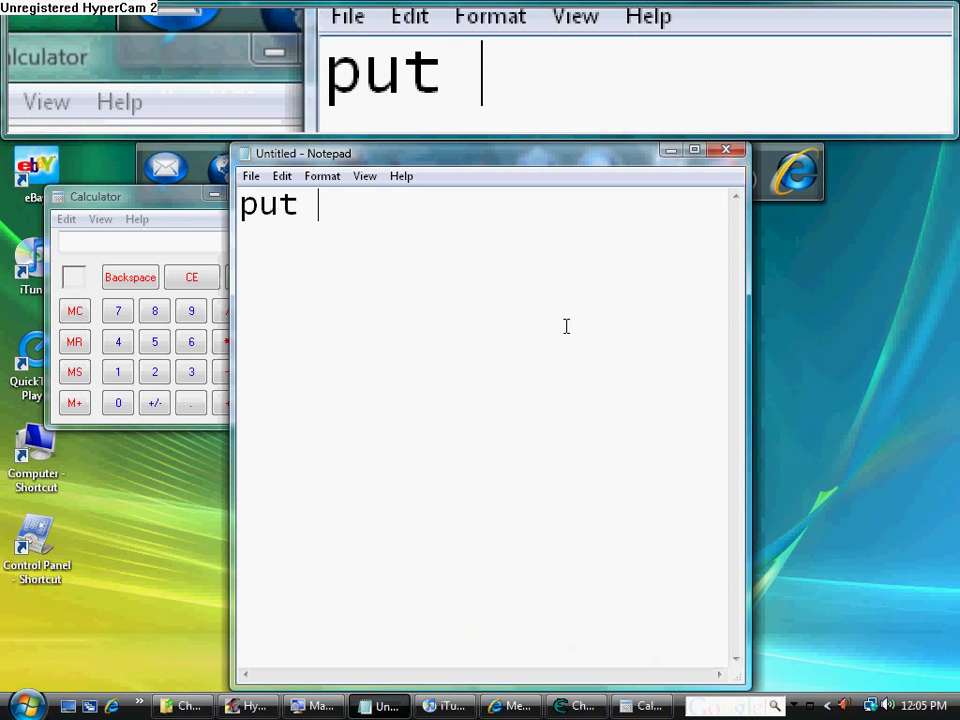
pyautogui.write('the value ')
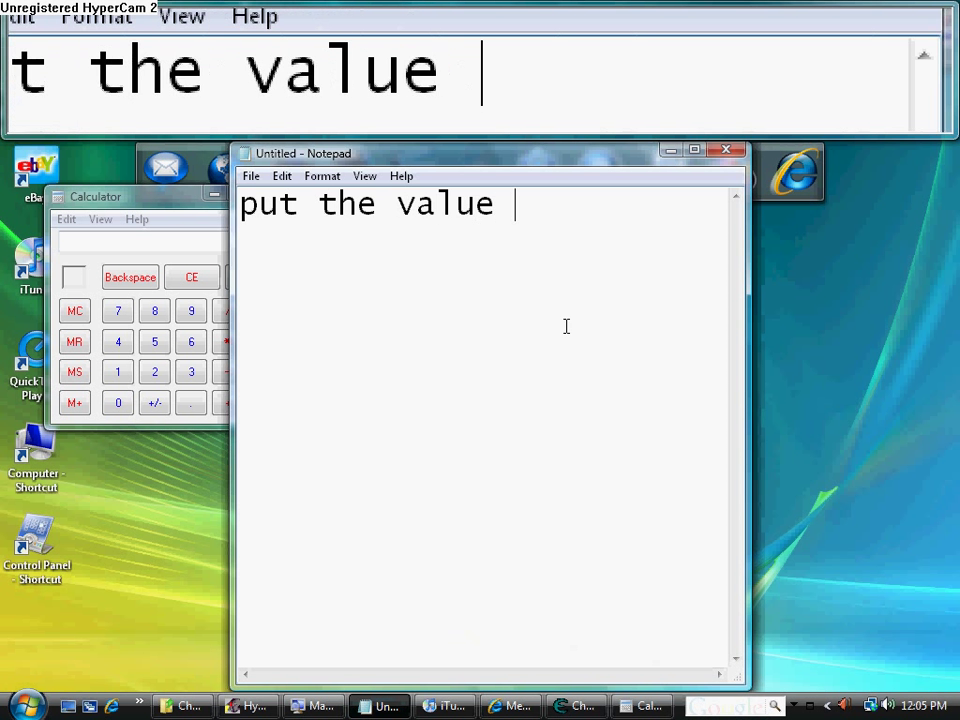
pyautogui.write('in the ')
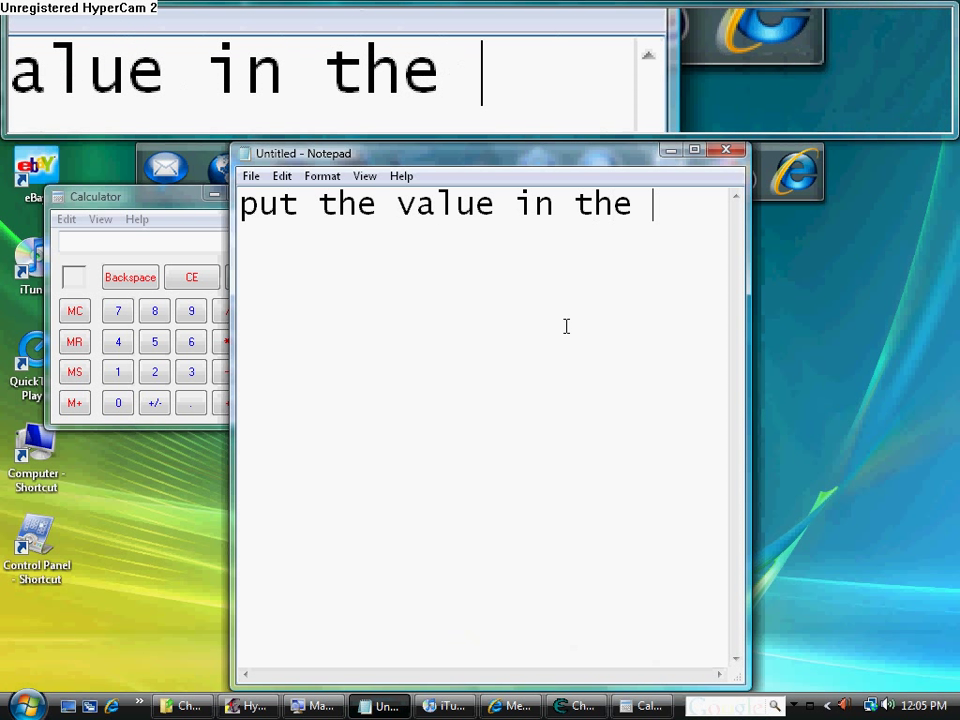
pyautogui.write('scan b')
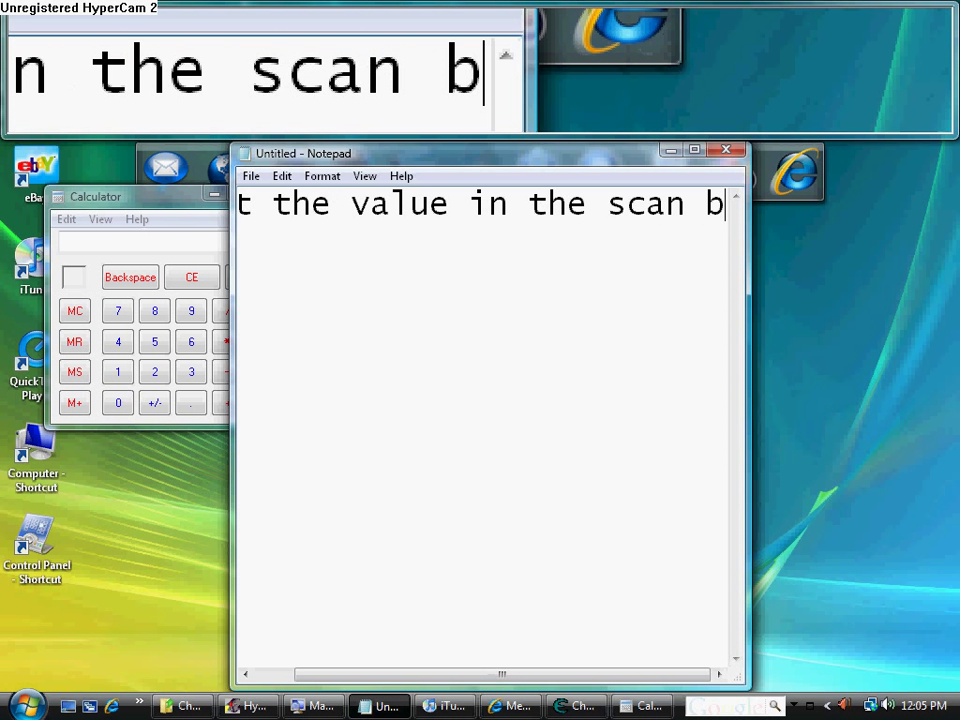
pyautogui.write('ox then hit firs')
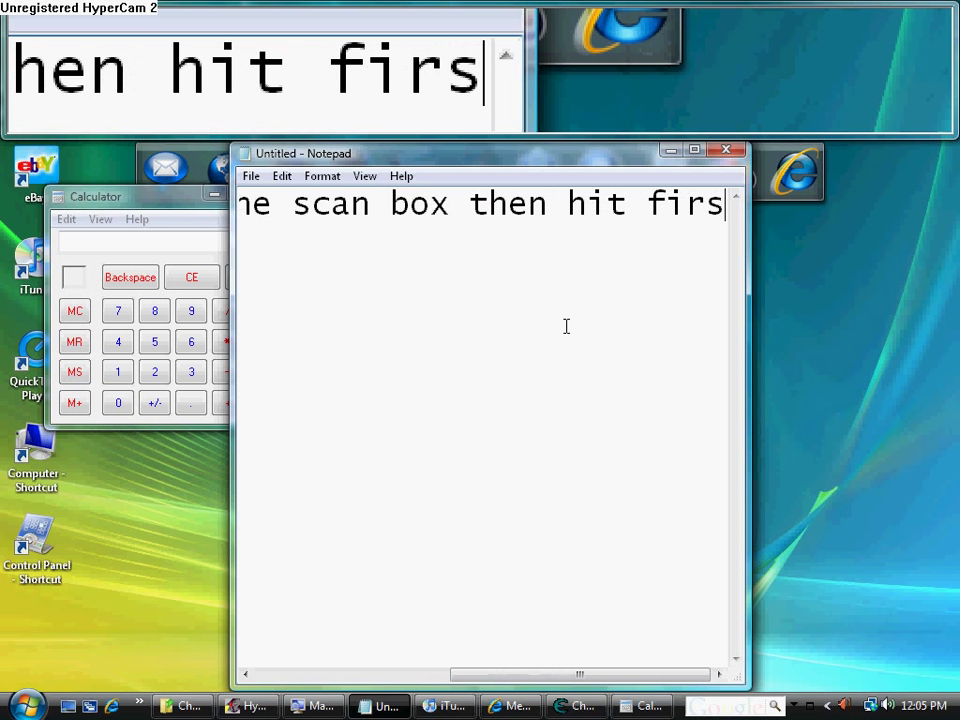
pyautogui.write('t sna')
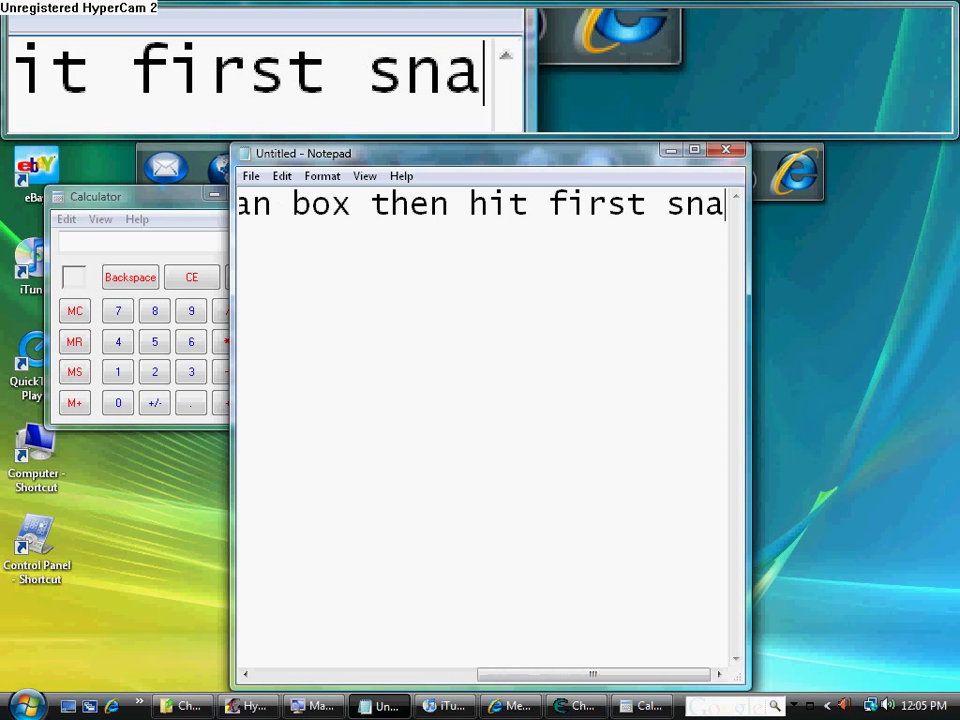
pyautogui.press('BackSpace')
pyautogui.press('BackSpace')
pyautogui.write('can')
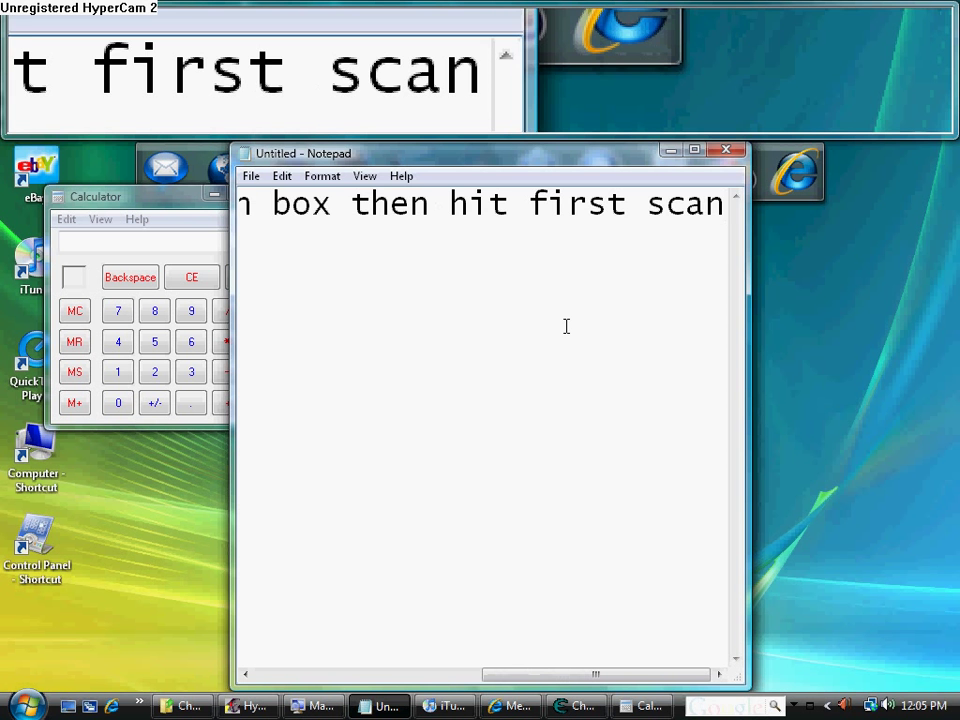
pyautogui.press('BackSpace')
pyautogui.press('BackSpace')
pyautogui.press('BackSpace')
pyautogui.press('BackSpace')
pyautogui.press('BackSpace')
pyautogui.press('BackSpace')
pyautogui.press('BackSpace')
pyautogui.press('BackSpace')
pyautogui.press('BackSpace')
pyautogui.press('BackSpace')
pyautogui.press('BackSpace')
pyautogui.press('BackSpace')
pyautogui.press('BackSpace')
pyautogui.press('BackSpace')
pyautogui.press('BackSpace')
pyautogui.press('BackSpace')
pyautogui.press('BackSpace')
pyautogui.press('BackSpace')
pyautogui.press('BackSpace')
pyautogui.press('BackSpace')
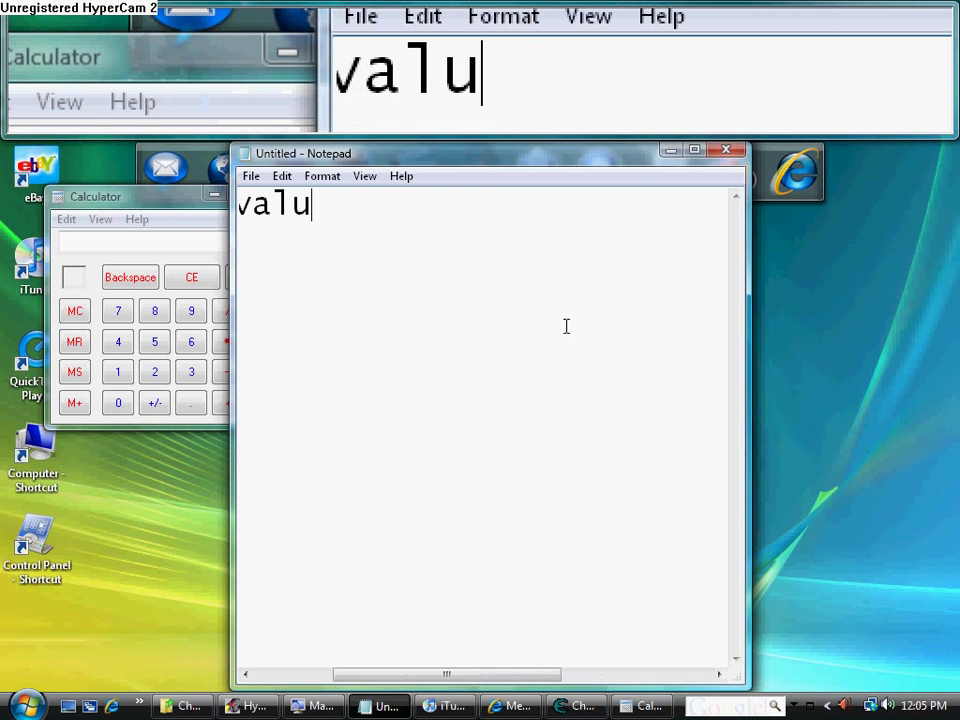
# Run a Cheat Engine first scan for the exact value 960, yielding 164 addresses
pyautogui.click(670, 150)
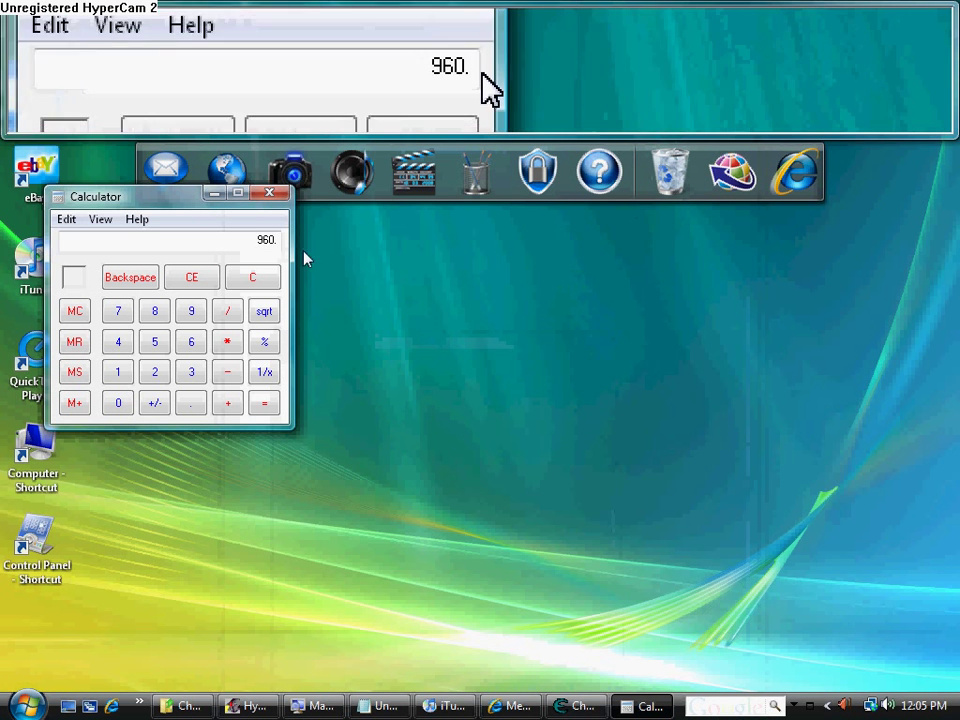
pyautogui.click(556, 705)
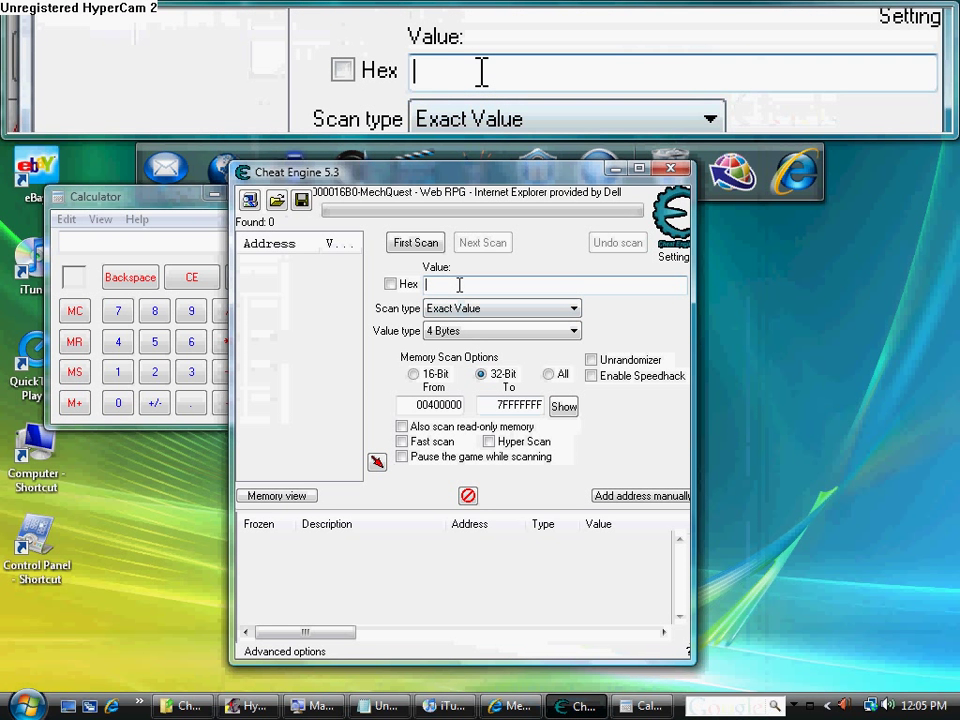
pyautogui.write('96')
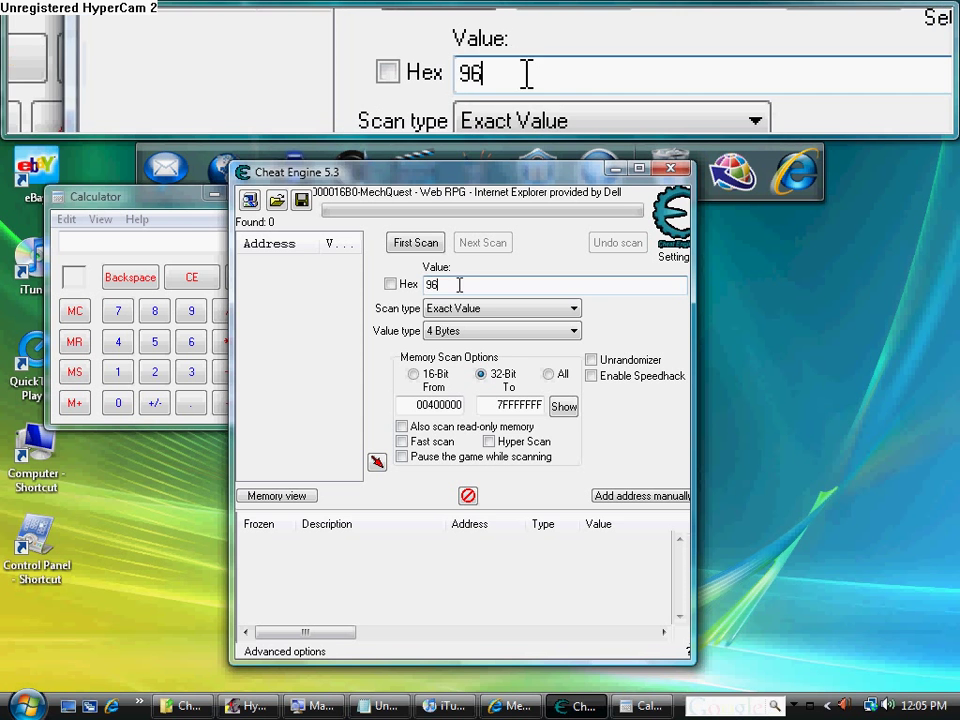
pyautogui.write('0')
pyautogui.click(430, 242)
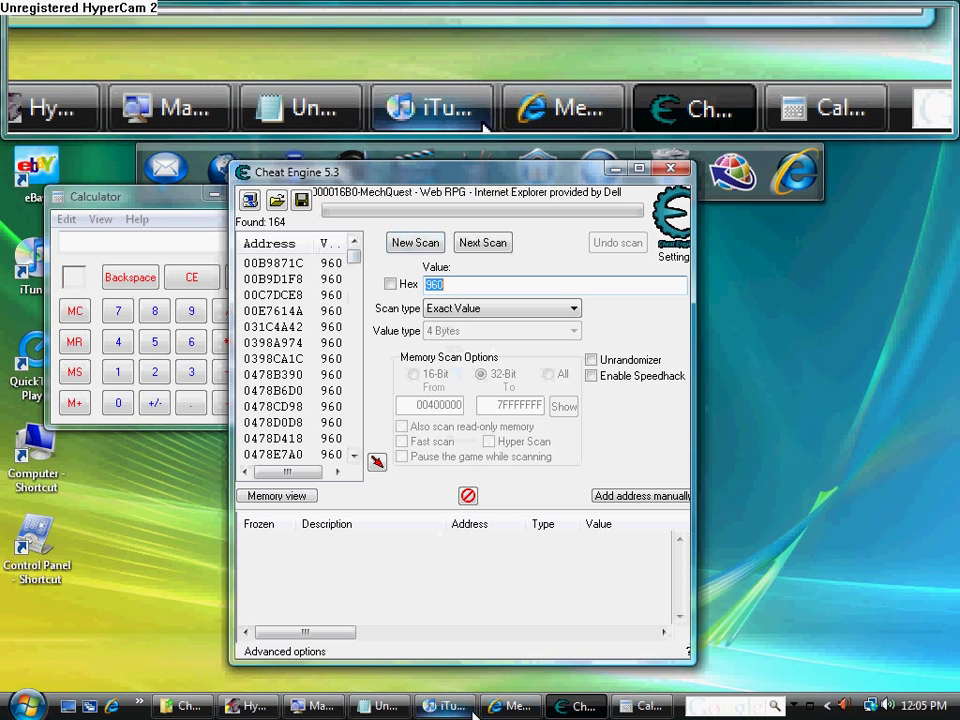
# Begin the next Notepad guide line as 'you will get more th', discarding false starts
pyautogui.moveTo(428, 706)
pyautogui.click(380, 706)
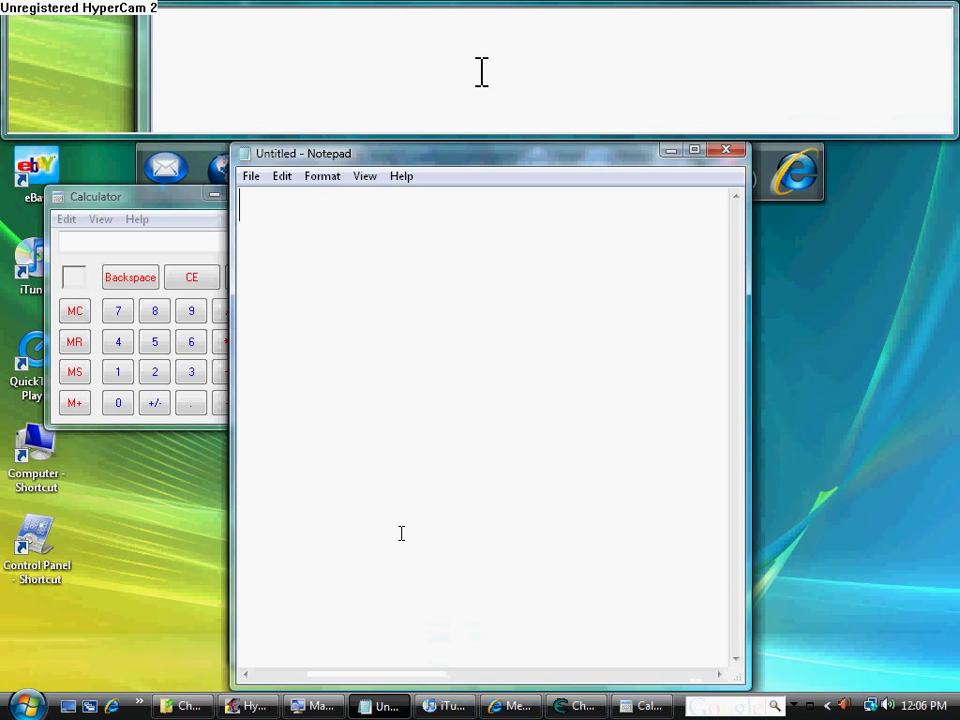
pyautogui.write('to')
pyautogui.press('BackSpace')
pyautogui.press('BackSpace')
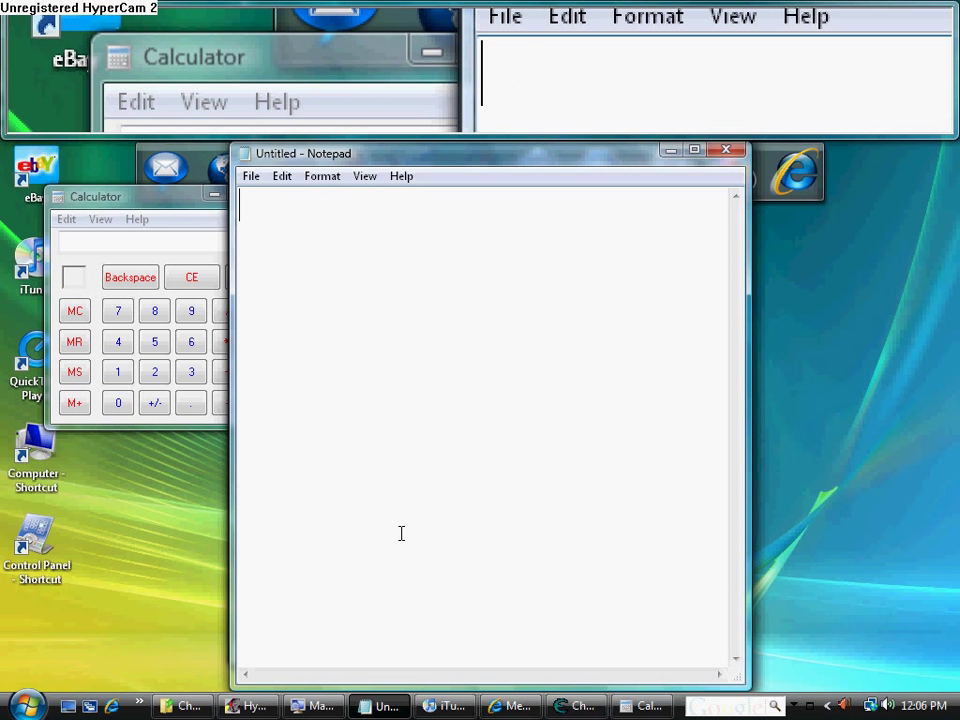
pyautogui.write('you will get mo')
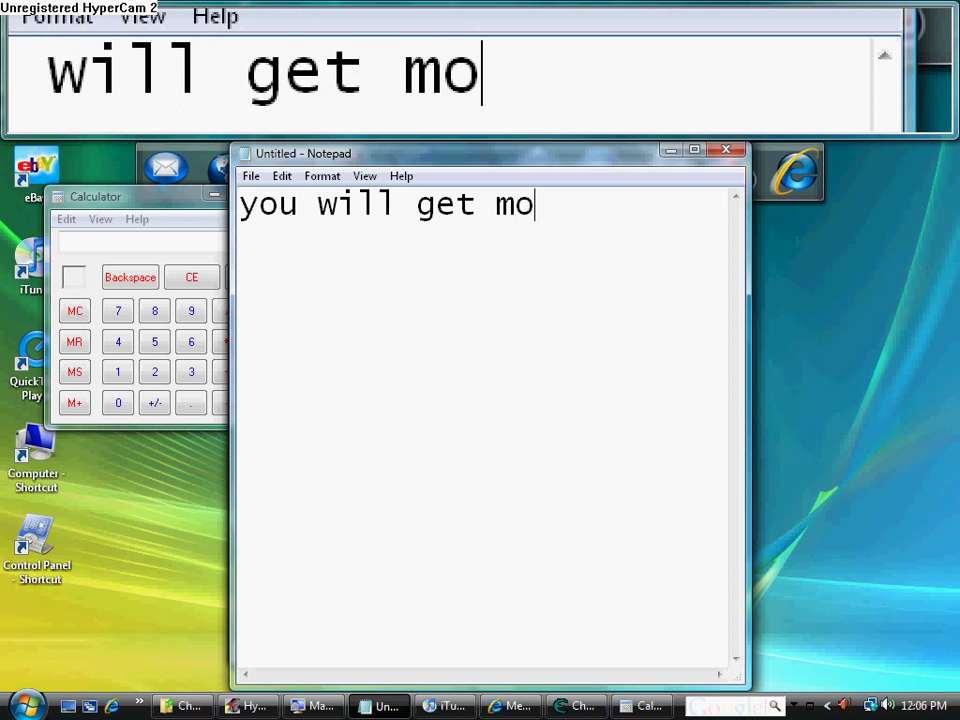
pyautogui.write('re the')
pyautogui.press('Return')
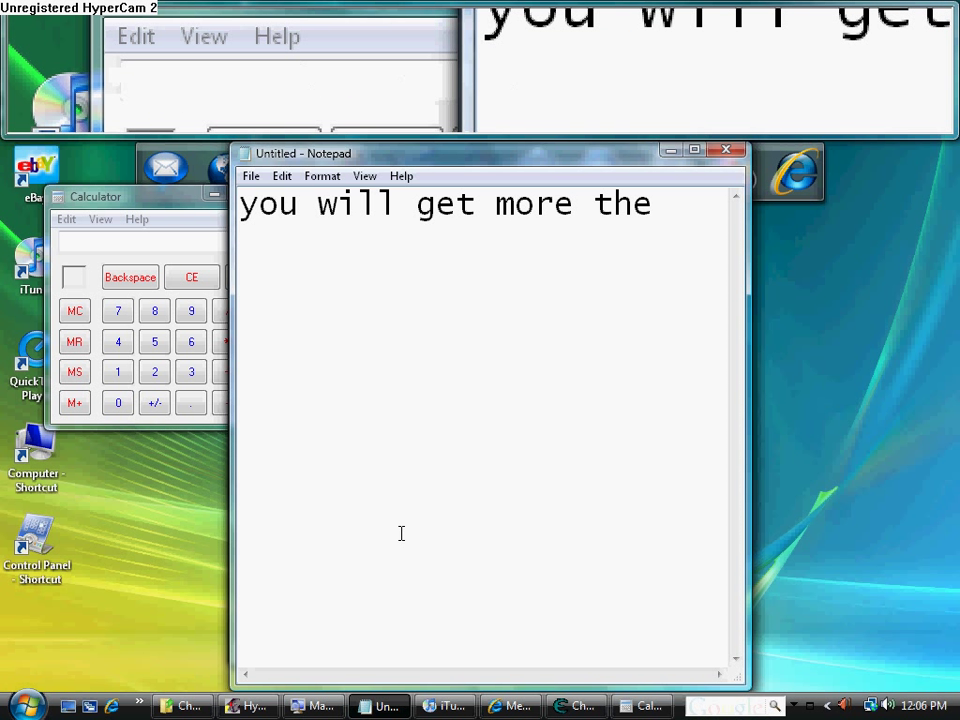
pyautogui.write('n one so')
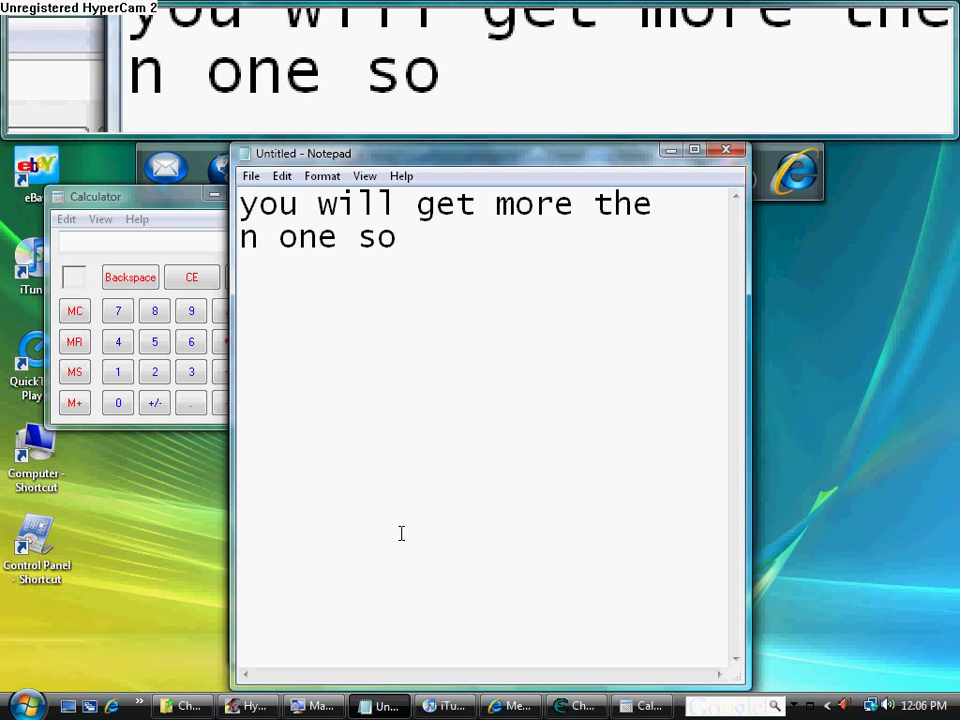
pyautogui.write(' here')
pyautogui.press('BackSpace')
pyautogui.press('BackSpace')
pyautogui.press('BackSpace')
pyautogui.press('BackSpace')
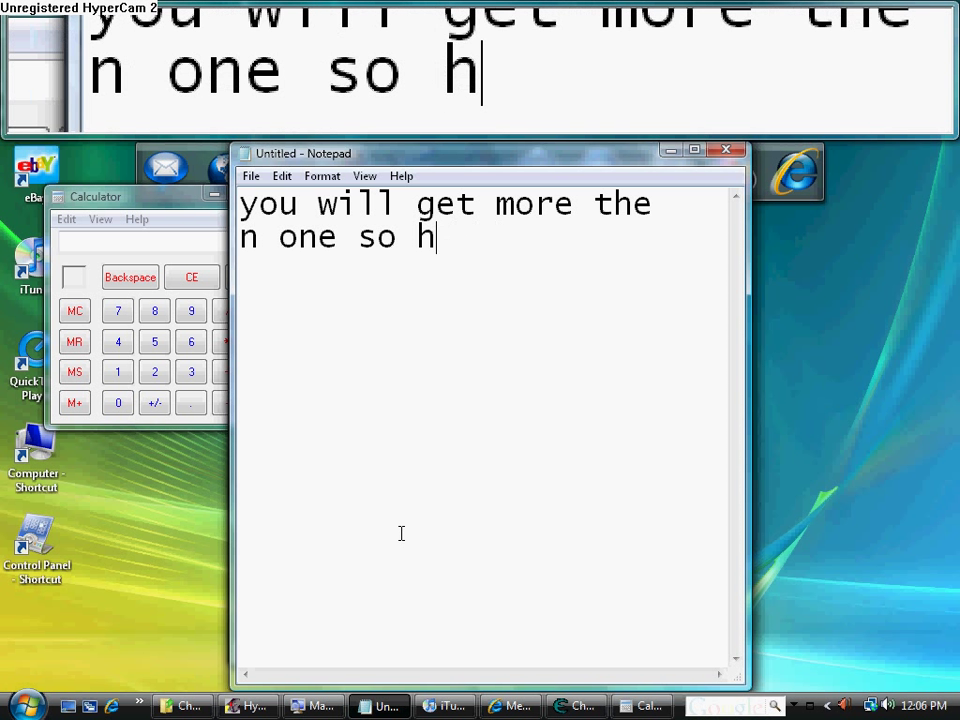
pyautogui.press('BackSpace')
pyautogui.press('BackSpace')
pyautogui.press('BackSpace')
pyautogui.press('BackSpace')
pyautogui.press('BackSpace')
pyautogui.press('BackSpace')
pyautogui.press('BackSpace')
pyautogui.press('BackSpace')
pyautogui.press('BackSpace')
pyautogui.press('BackSpace')
pyautogui.press('BackSpace')
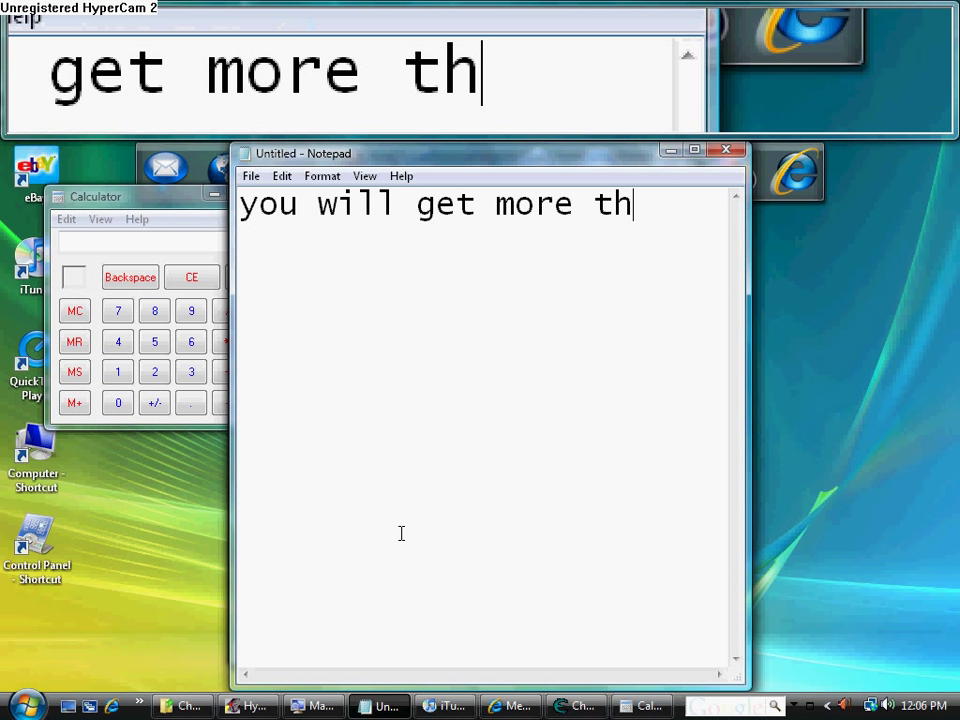
# Extend the first line to 'you will get more thclick' and add a second line, 'the battle get hit'
pyautogui.write('click skip')
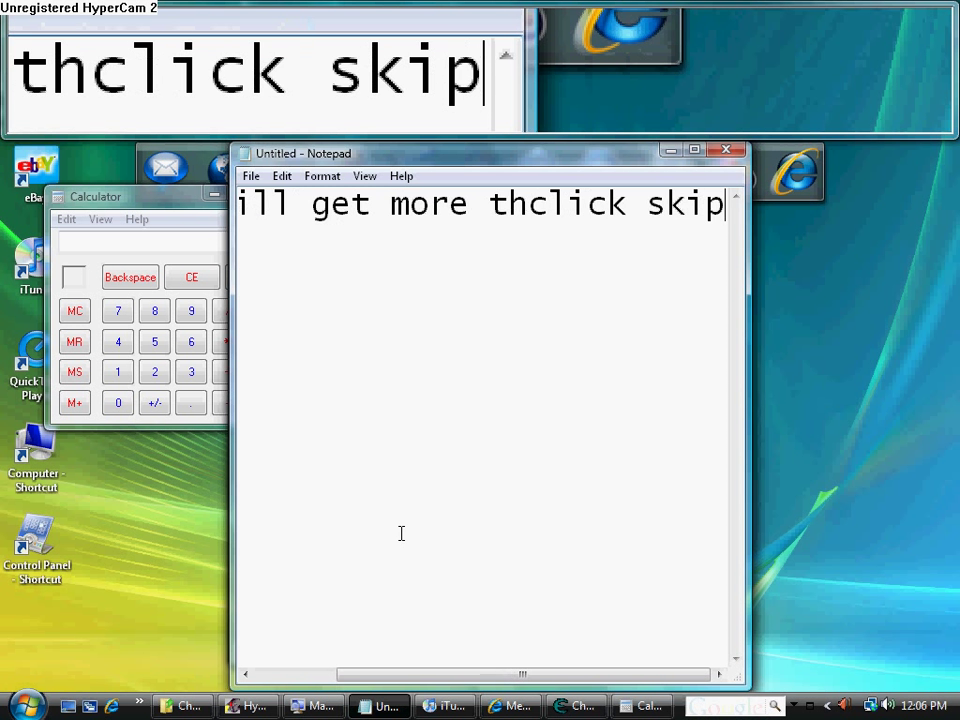
pyautogui.write('i')
pyautogui.press('BackSpace')
pyautogui.write('in')
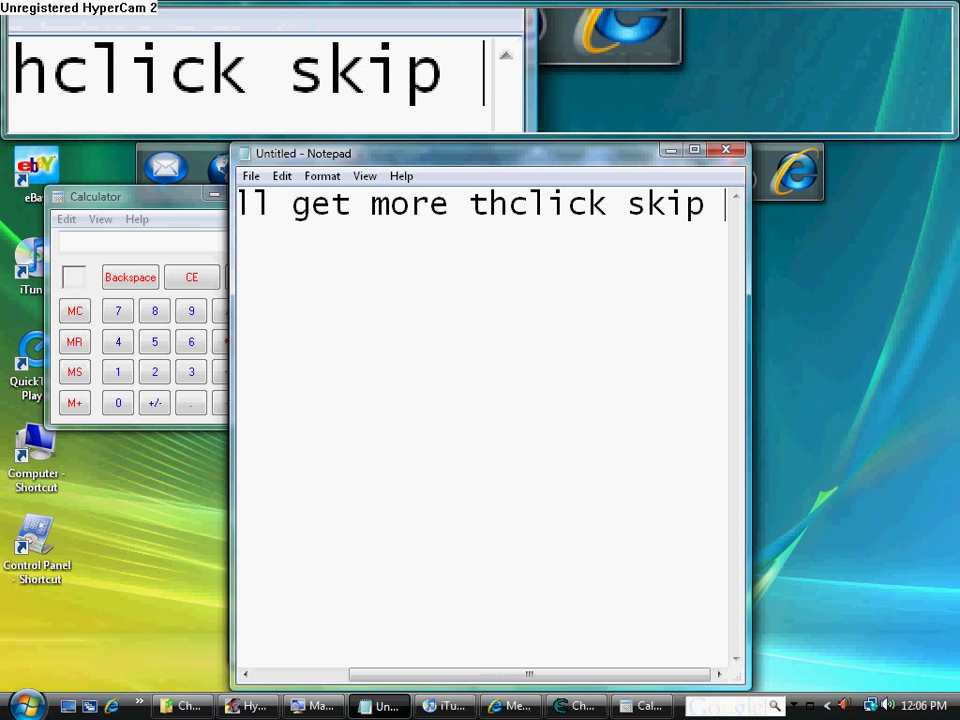
pyautogui.press('Return')
pyautogui.write('t')
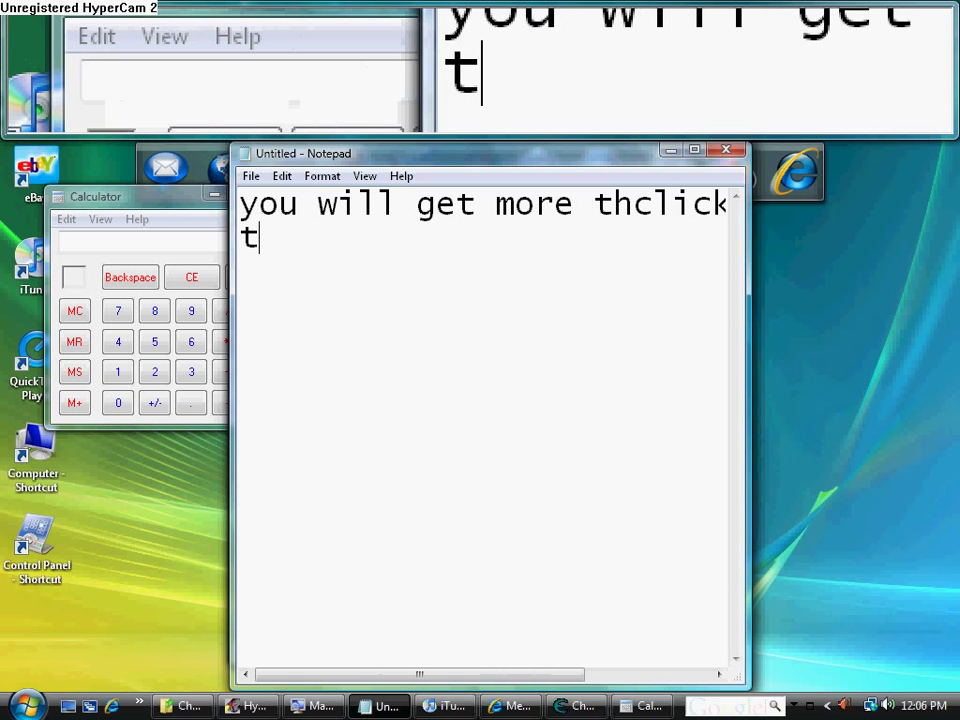
pyautogui.write('he battle')
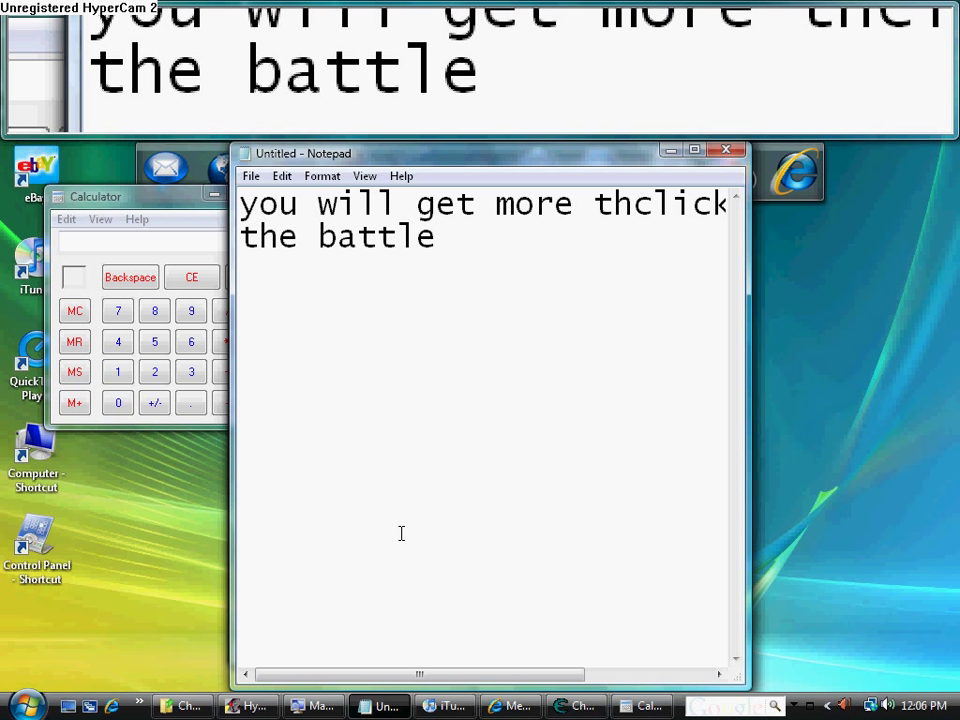
pyautogui.write(' get hit')
pyautogui.press('Return')
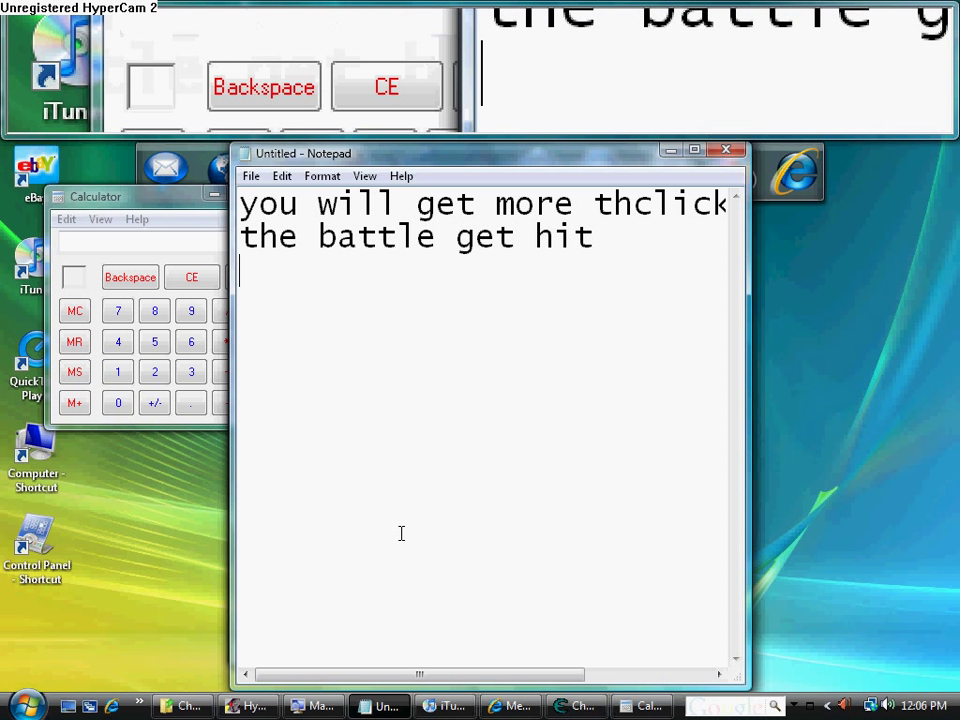